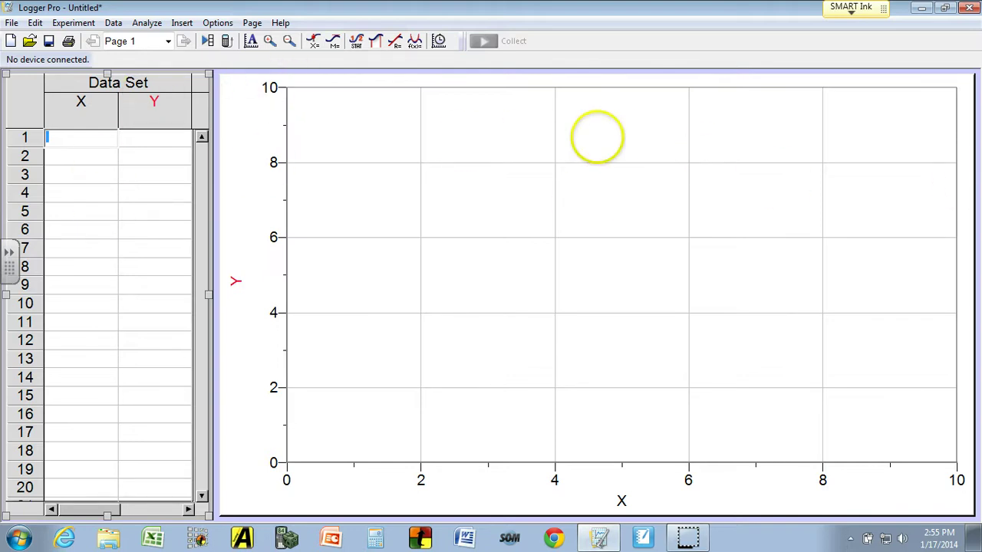
Enter the X values 50, 60, 70, 80, 90 and 100 in rows 1 to 6 of the data table.
text(50)
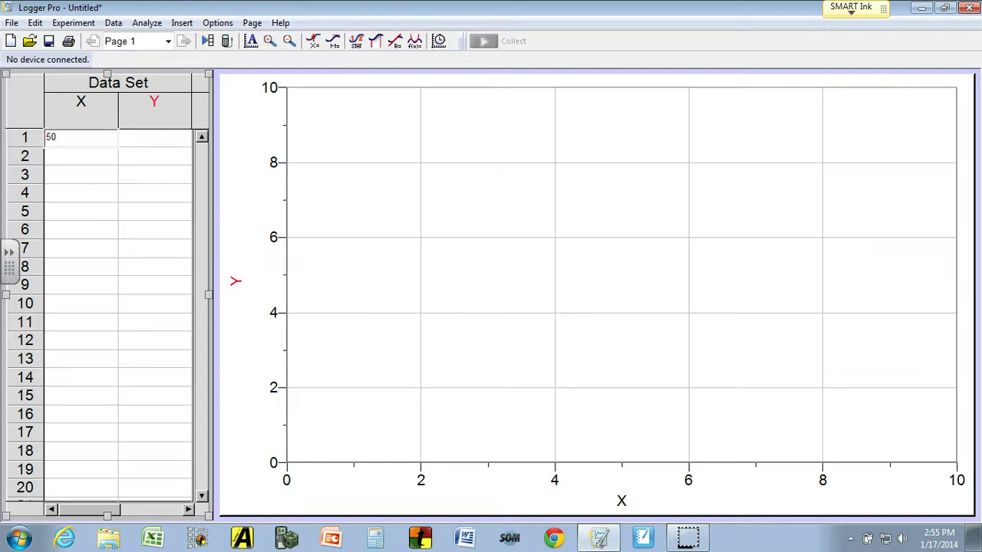
key(Return)
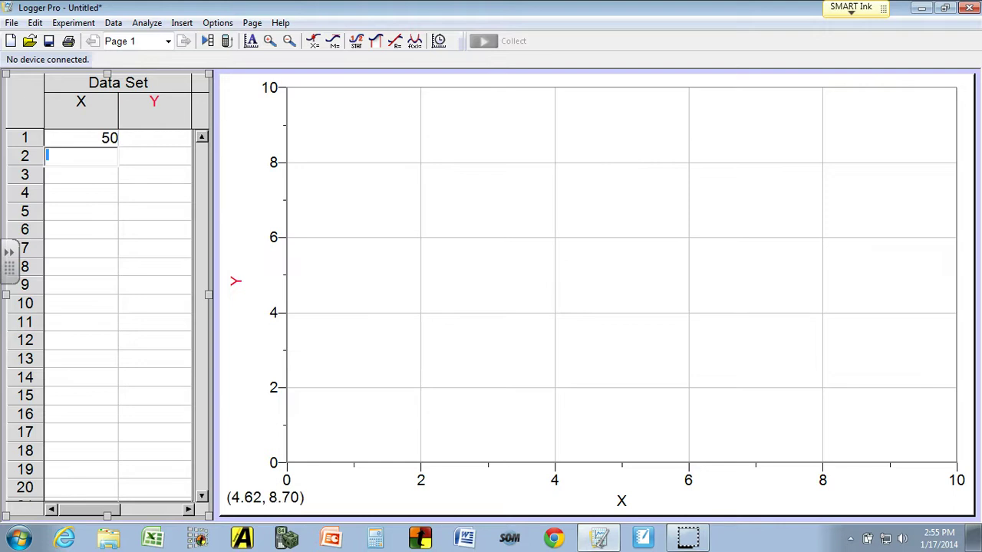
text(60)
key(Return)
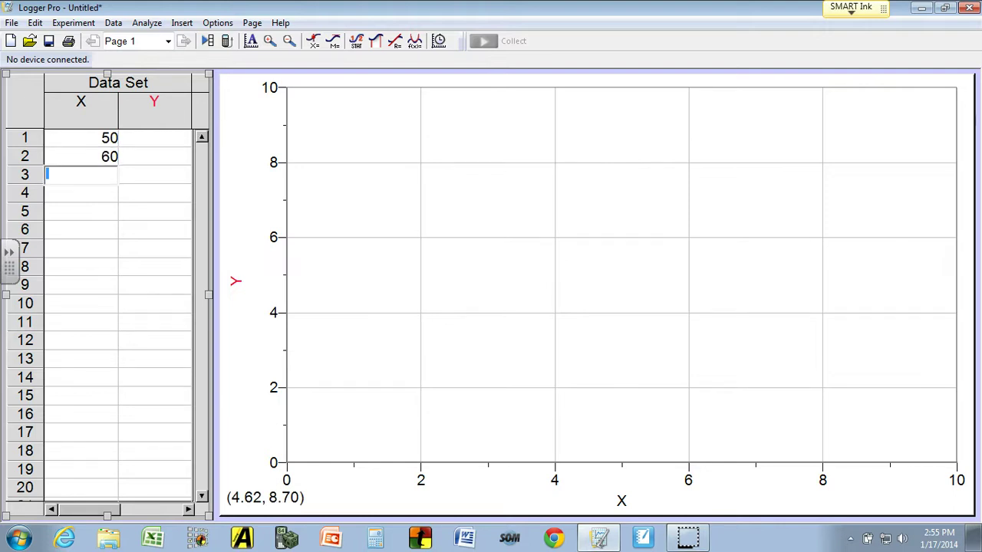
key(Return)
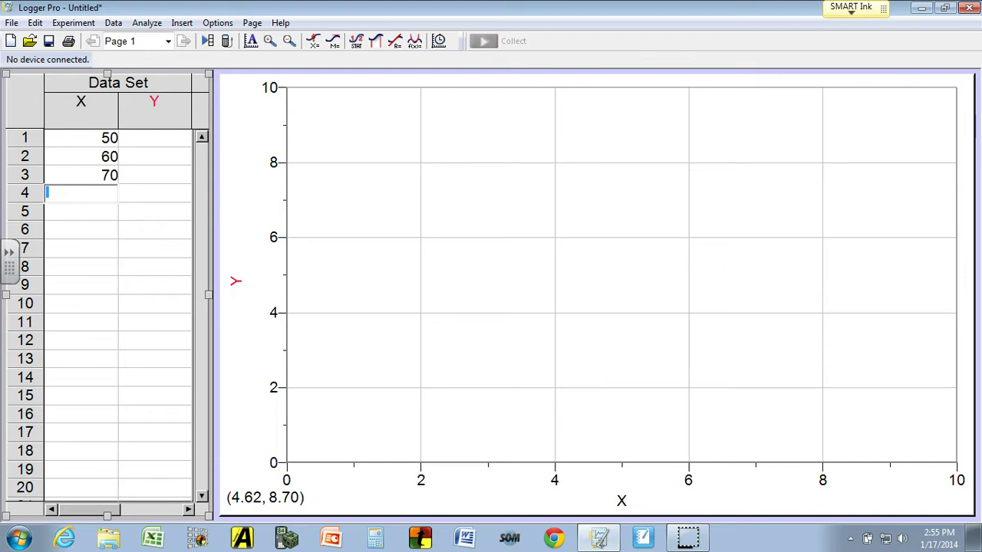
text(80)
key(Return)
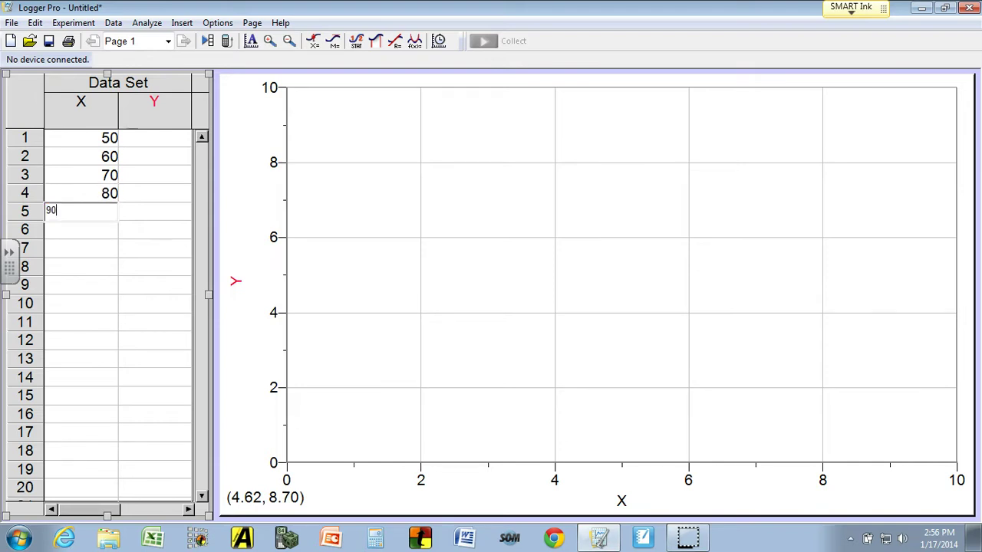
text(90)
key(Return)
text(100)
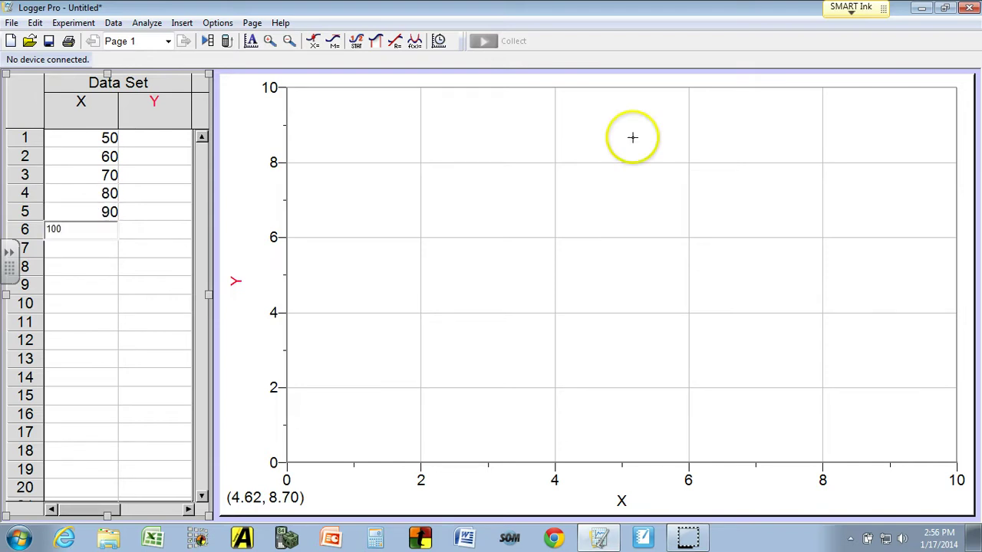
Enter the Y values 1.451, 1.524, 1.653, 1.785, 1.895 and 1.993 in rows 1 to 6 of the data table.
click(171, 139)
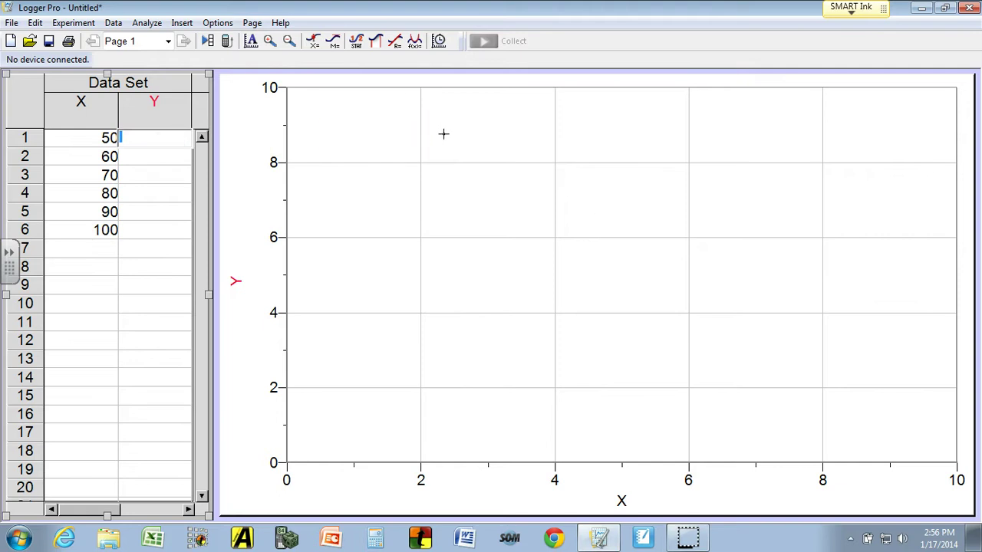
text(1)
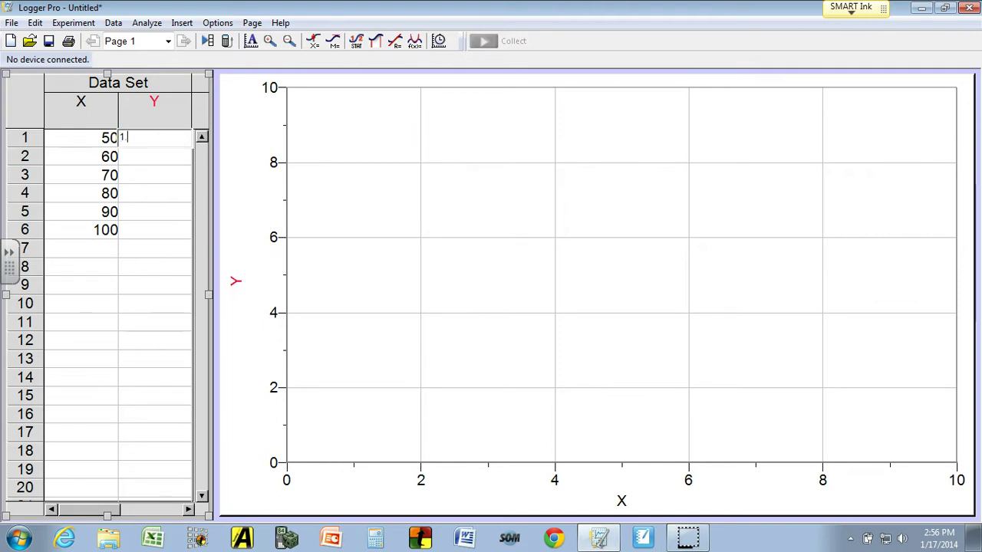
text(.451)
key(Return)
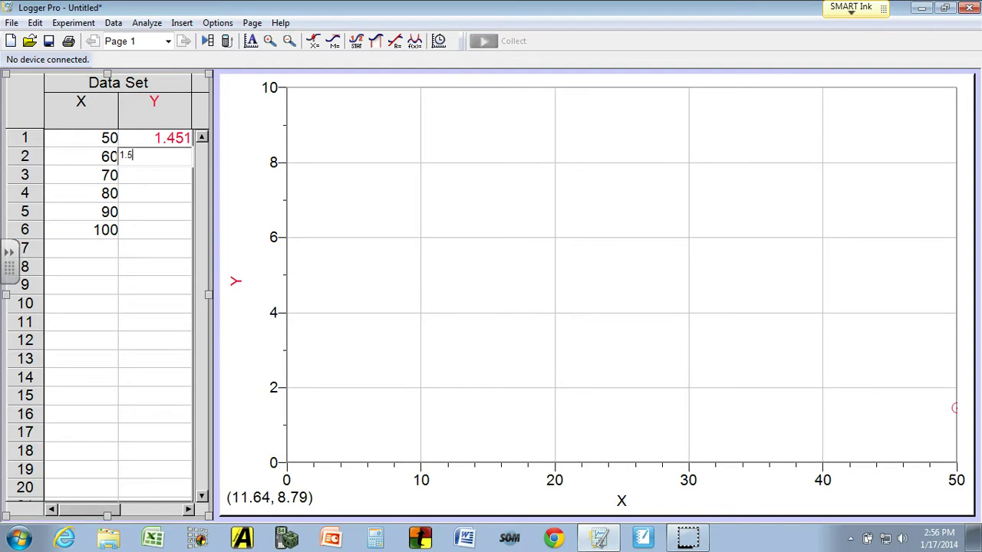
text(1.524)
key(Return)
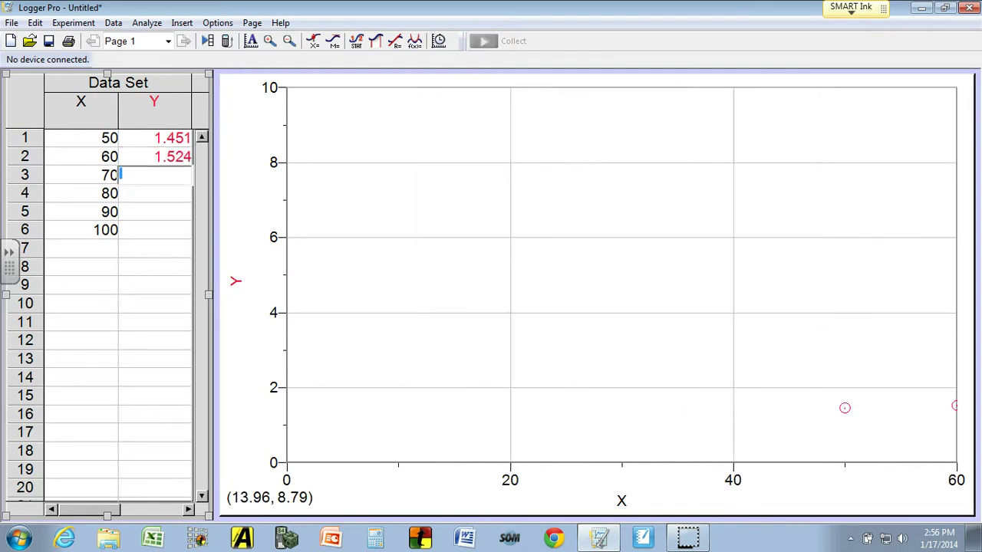
text(1.653)
key(Return)
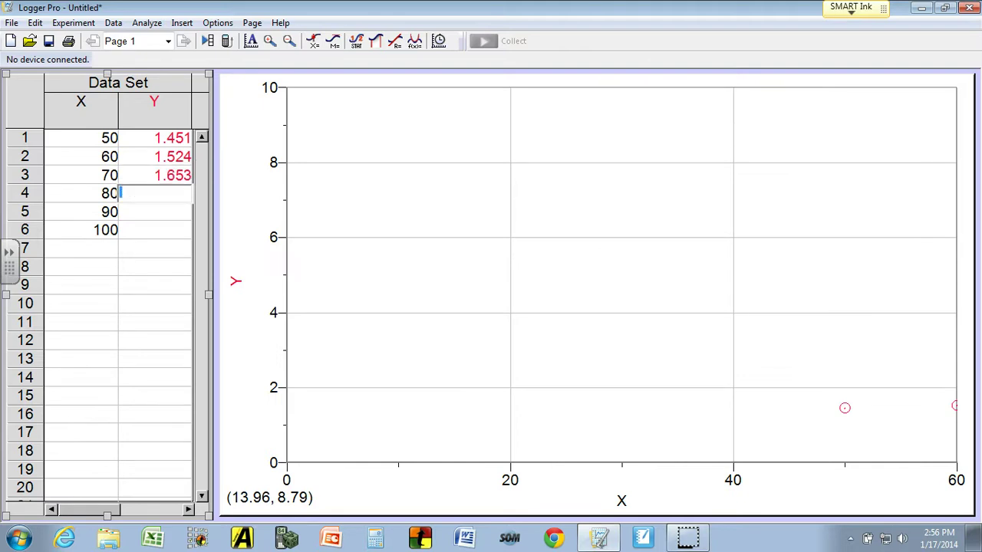
text(1.)
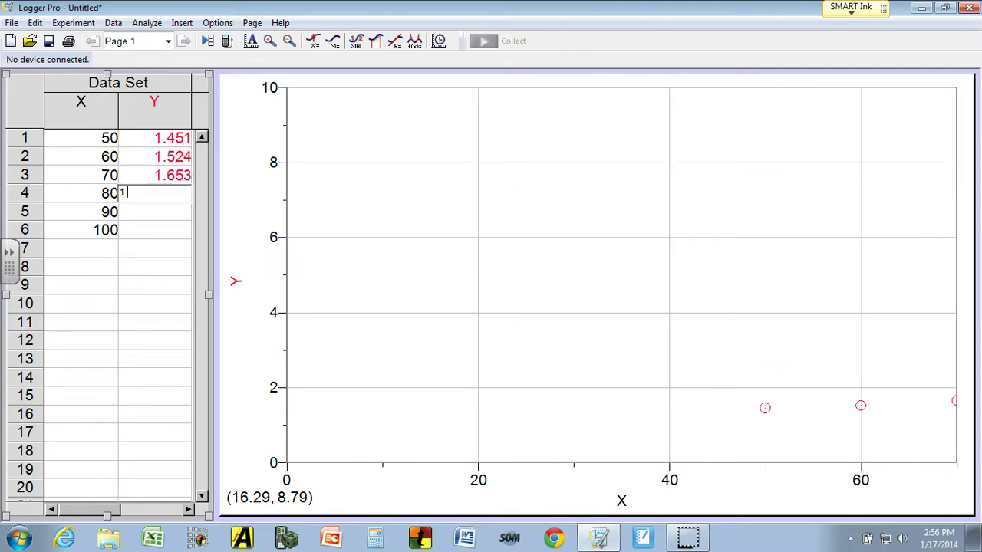
text(785)
key(Return)
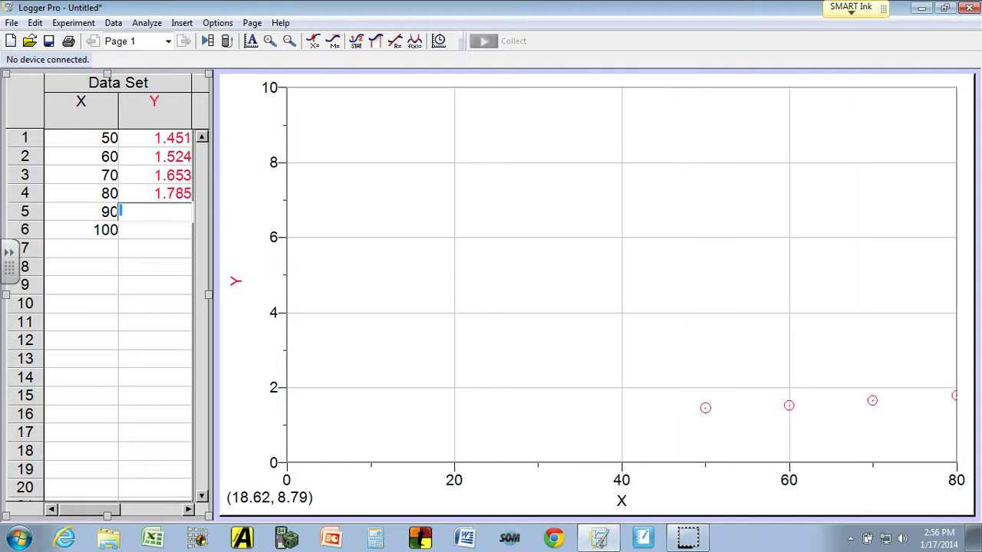
text(1.895)
key(Return)
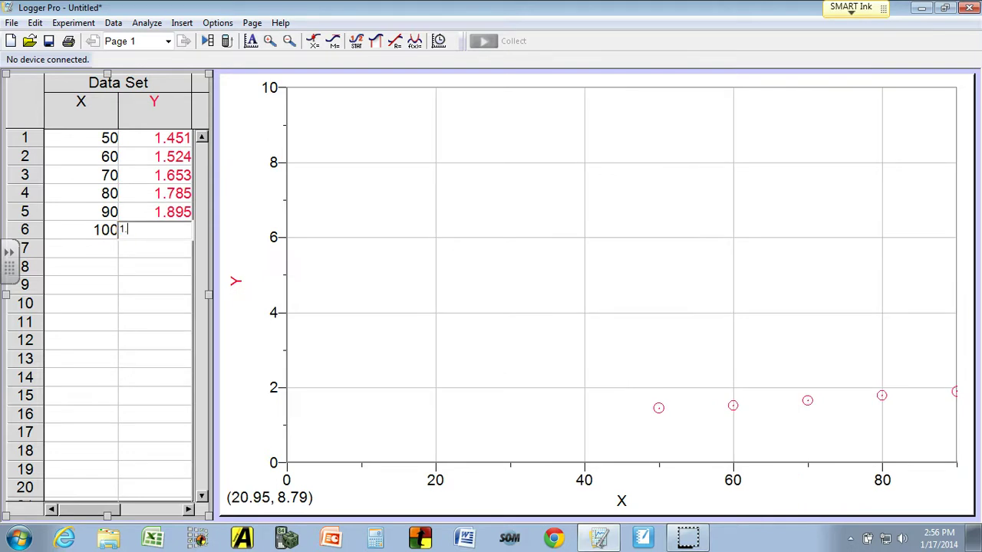
text(1.993)
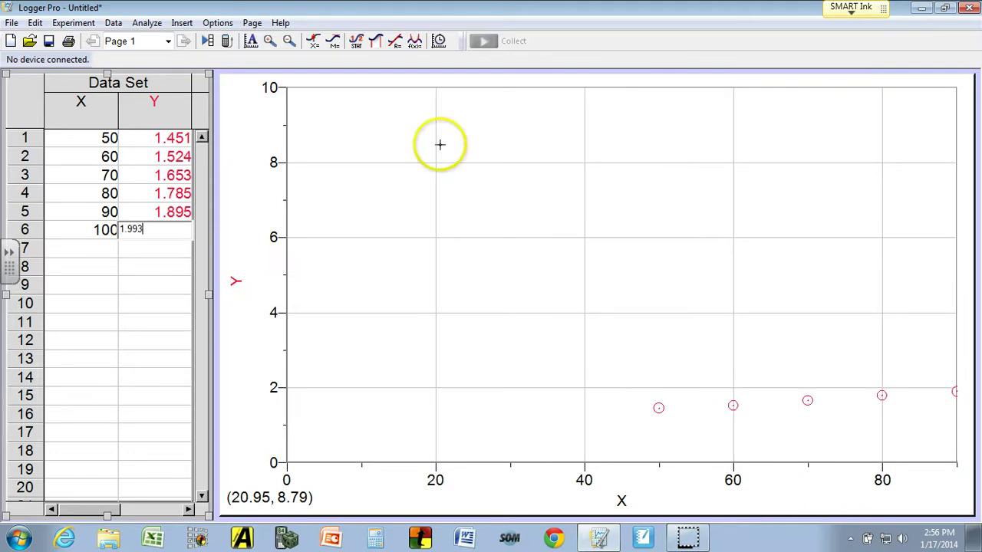
click(165, 250)
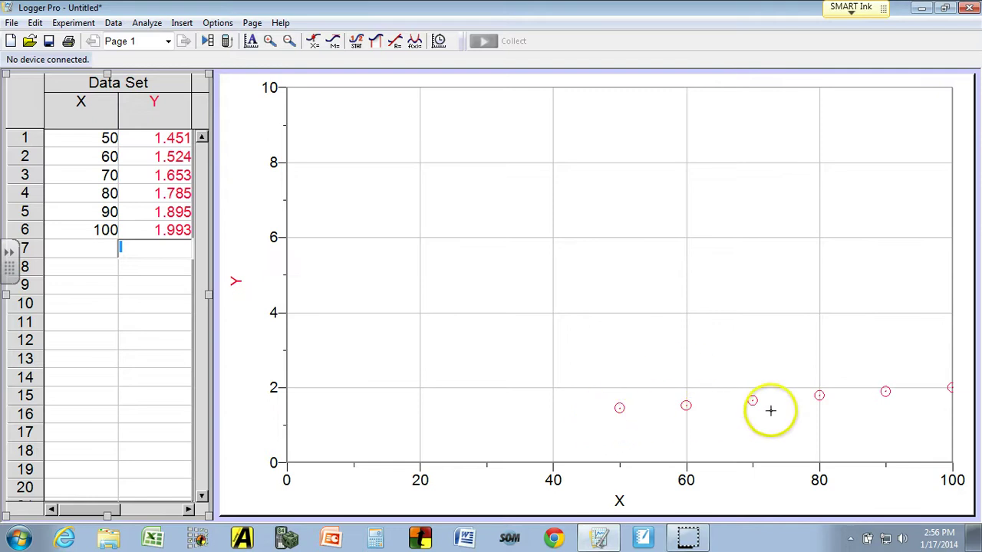
Autoscale the graph axes to fit the plotted data points.
click(147, 24)
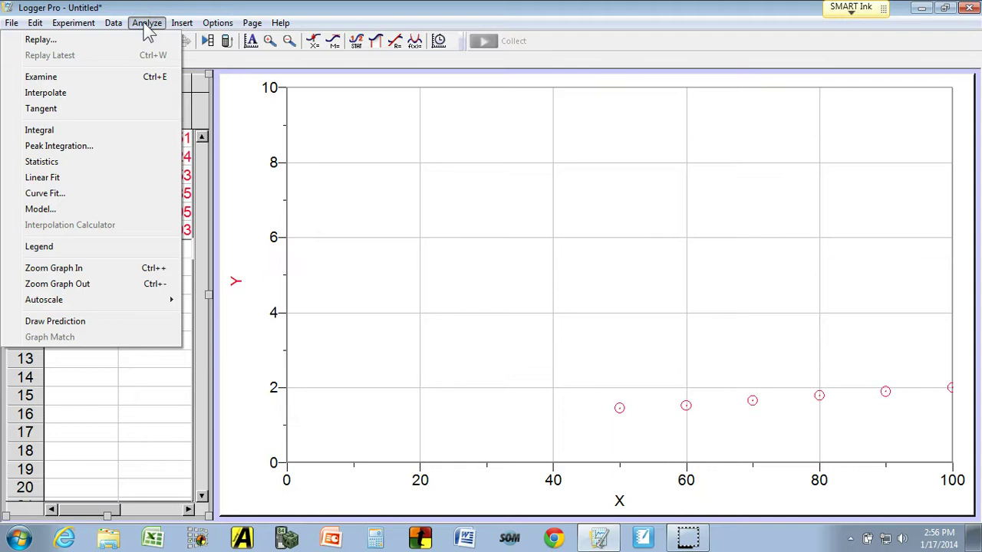
mouse_move(151, 300)
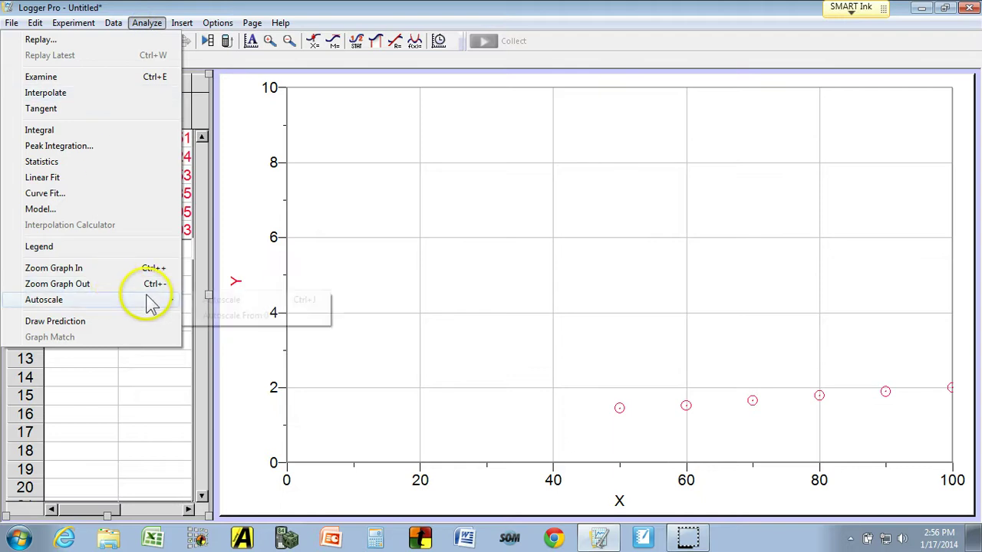
click(230, 302)
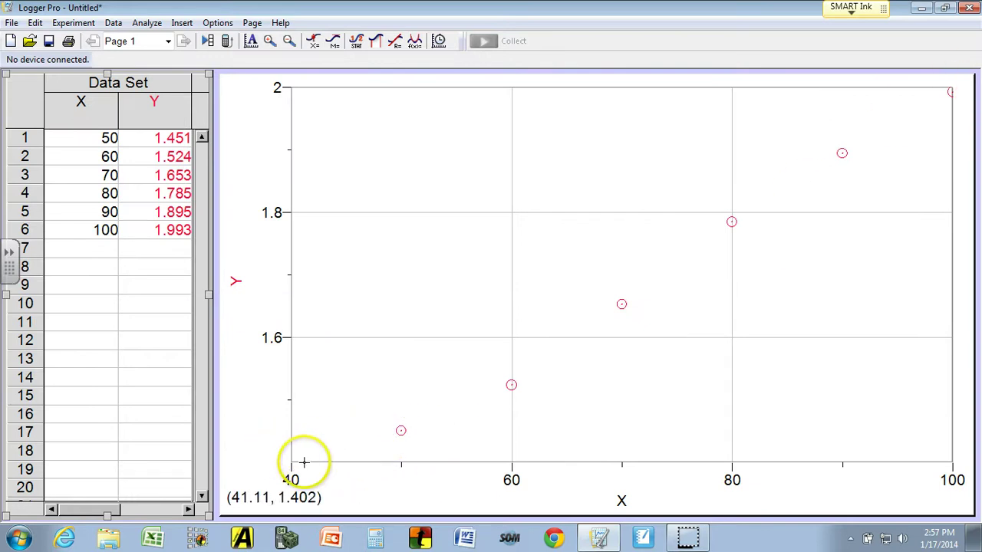
Autoscale the graph from 0 so that both axes start at zero.
click(146, 23)
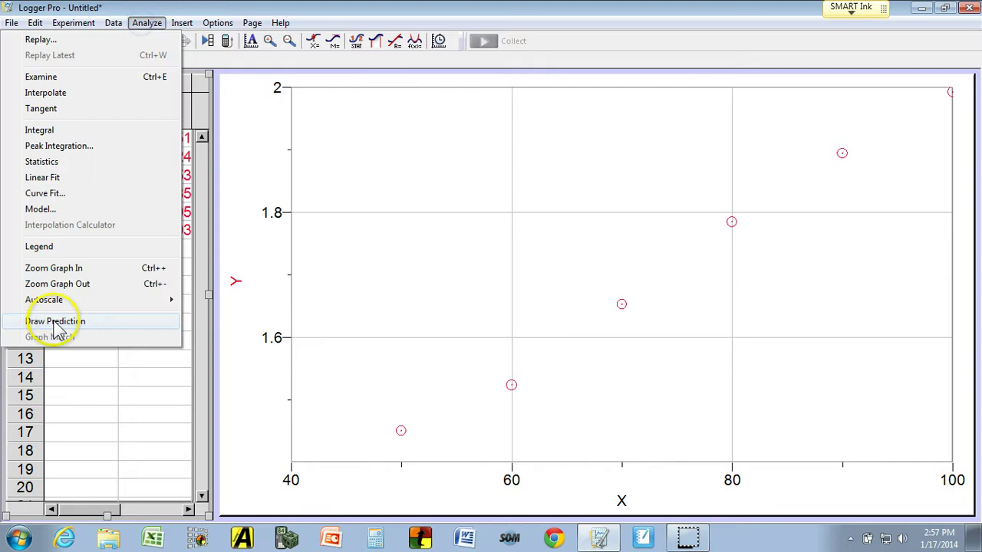
click(207, 319)
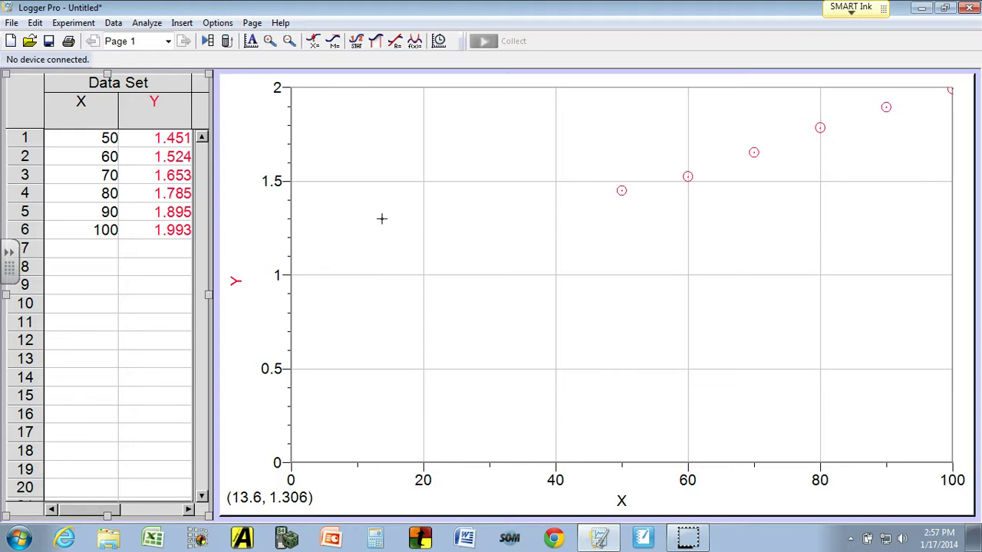
click(467, 223)
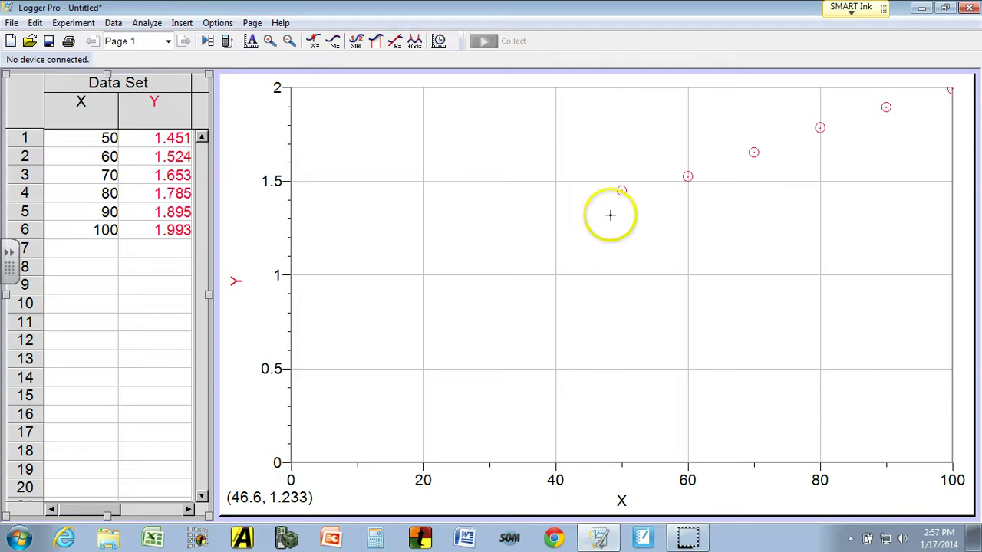
Add a linear fit to the data points within an X range about 55 wide and remove the fit again.
drag(583, 191, 946, 179)
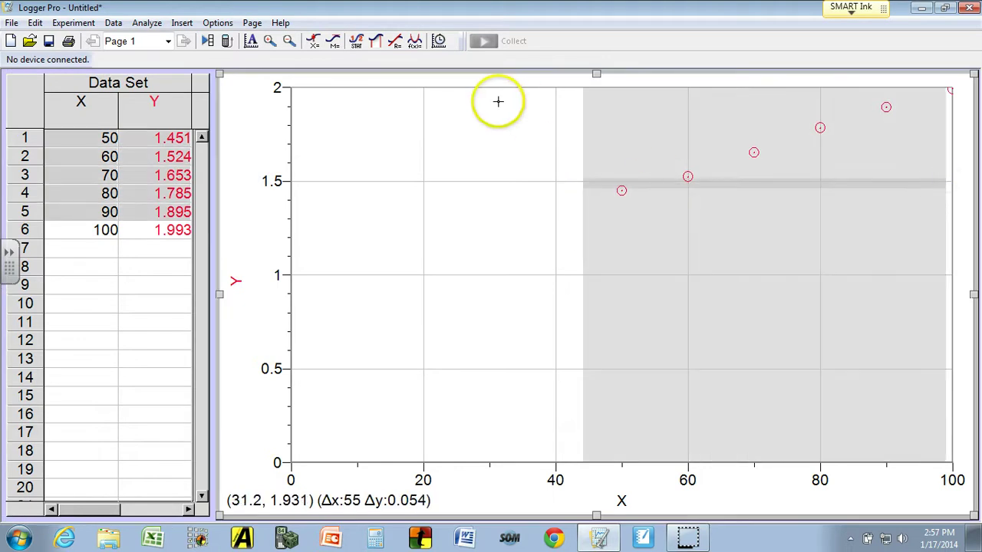
click(396, 43)
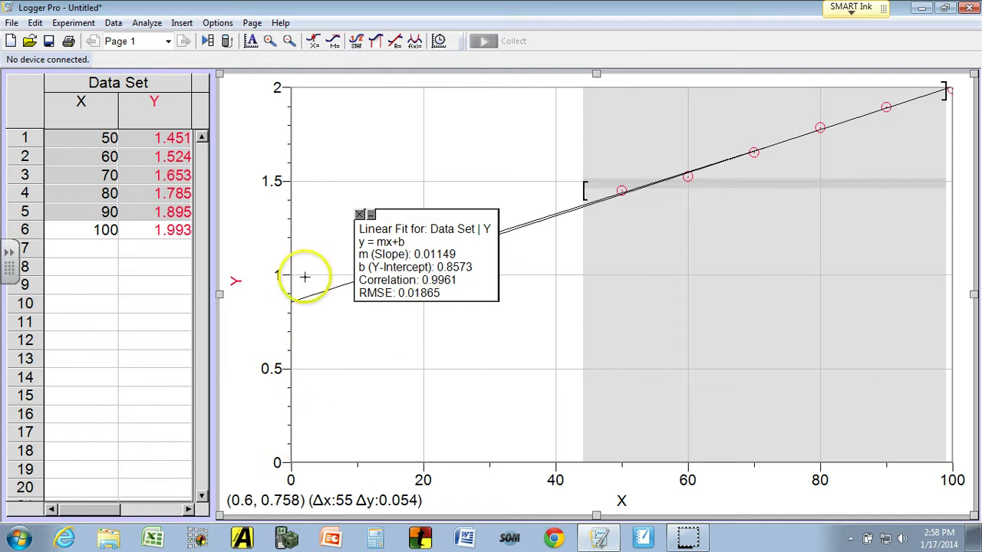
click(360, 214)
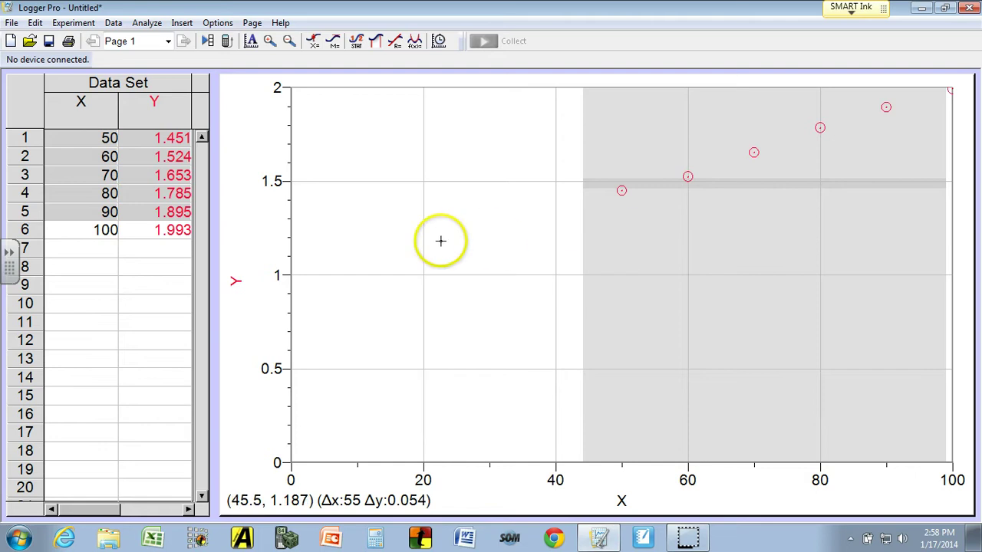
Label the graph's Y-axis "Period in seconds" in the axes options, keeping X as the X-axis column.
right_click(367, 144)
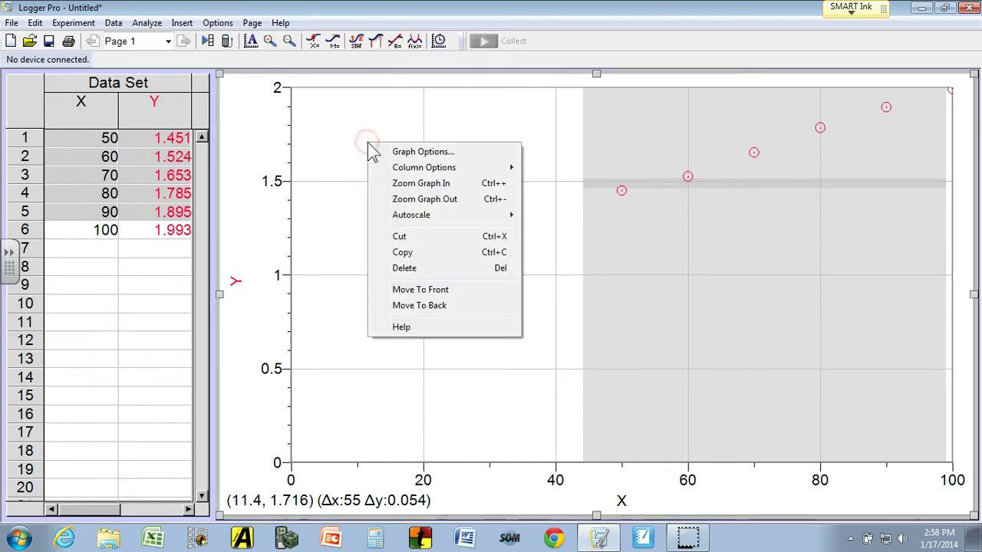
click(442, 168)
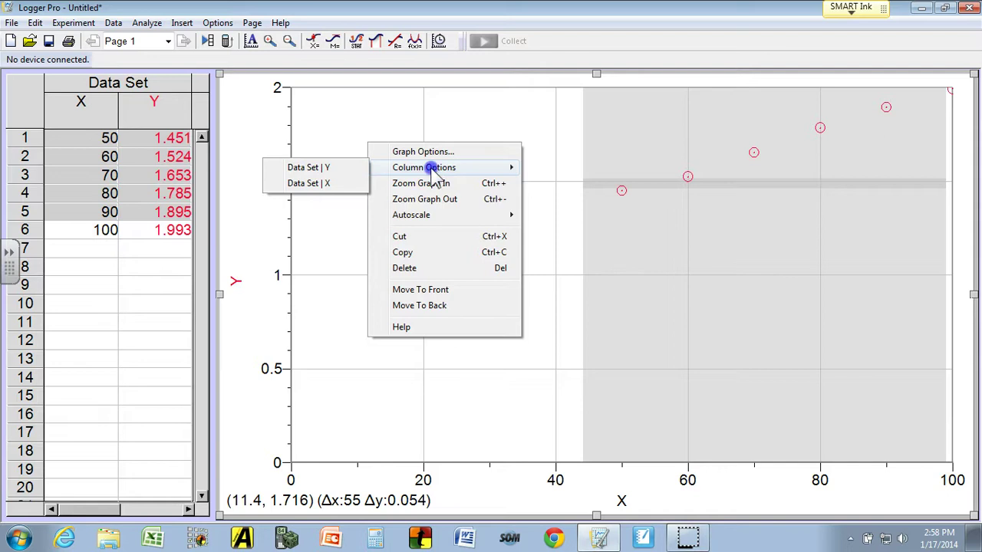
click(444, 154)
click(446, 155)
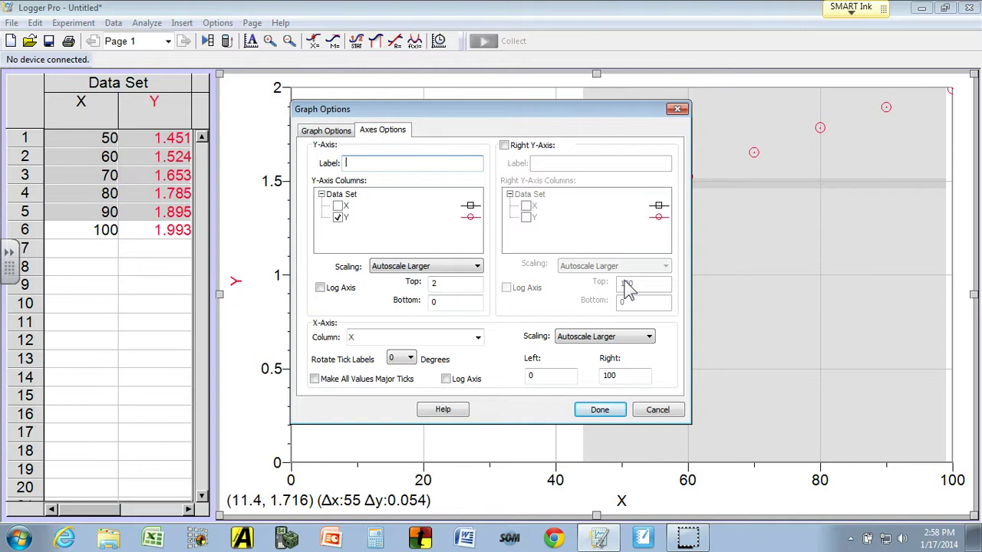
text(Period in seconds)
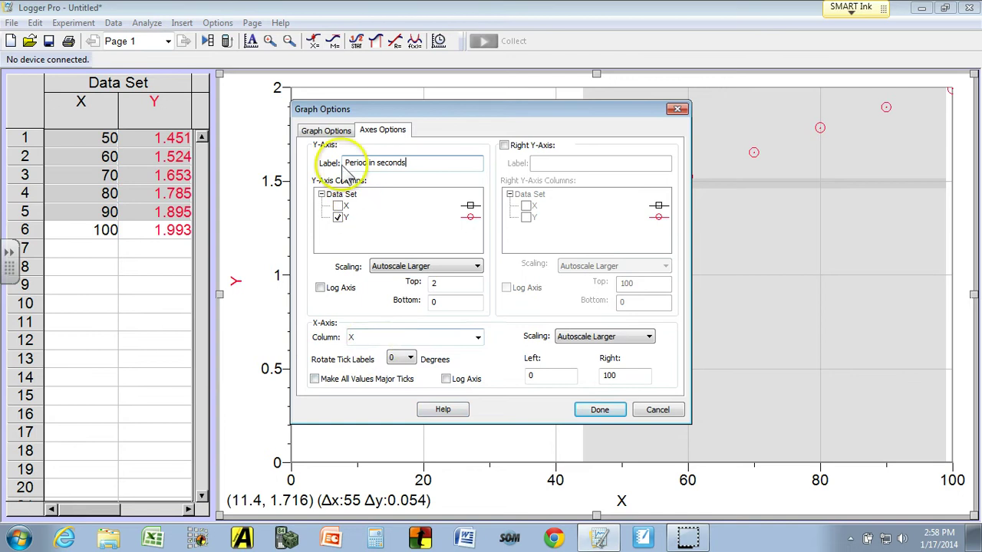
click(371, 338)
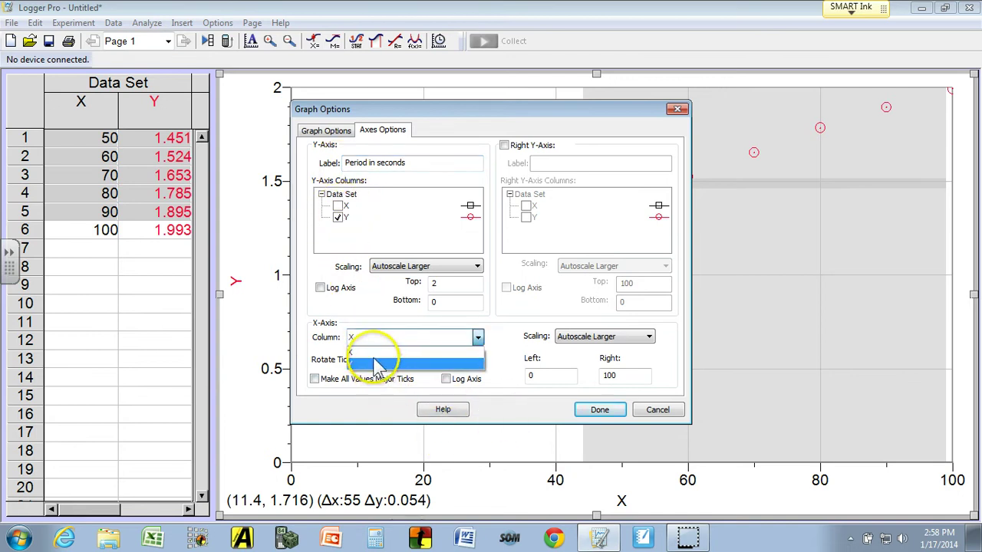
click(375, 351)
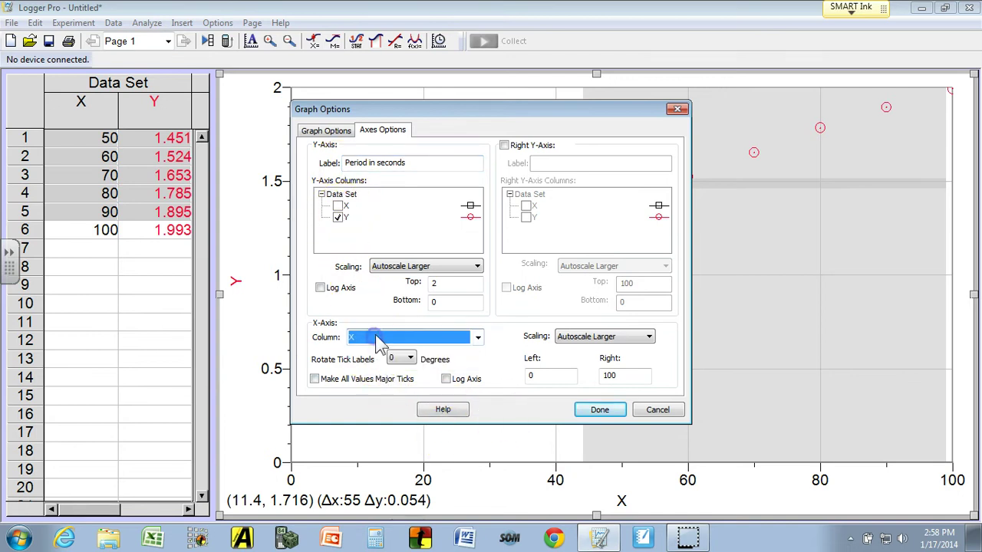
click(600, 410)
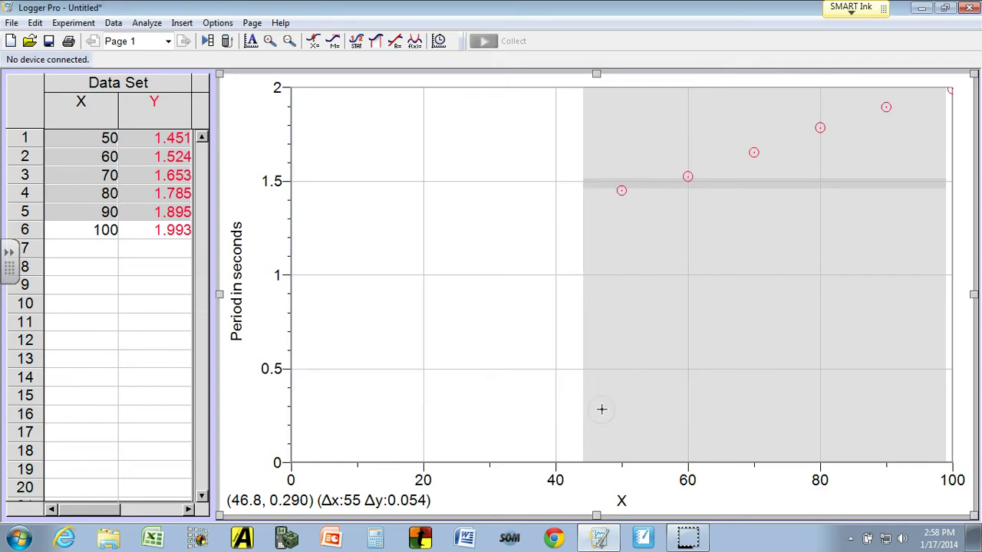
Rename the X data column "Length in cm" with the short name "x" in its column options.
click(626, 504)
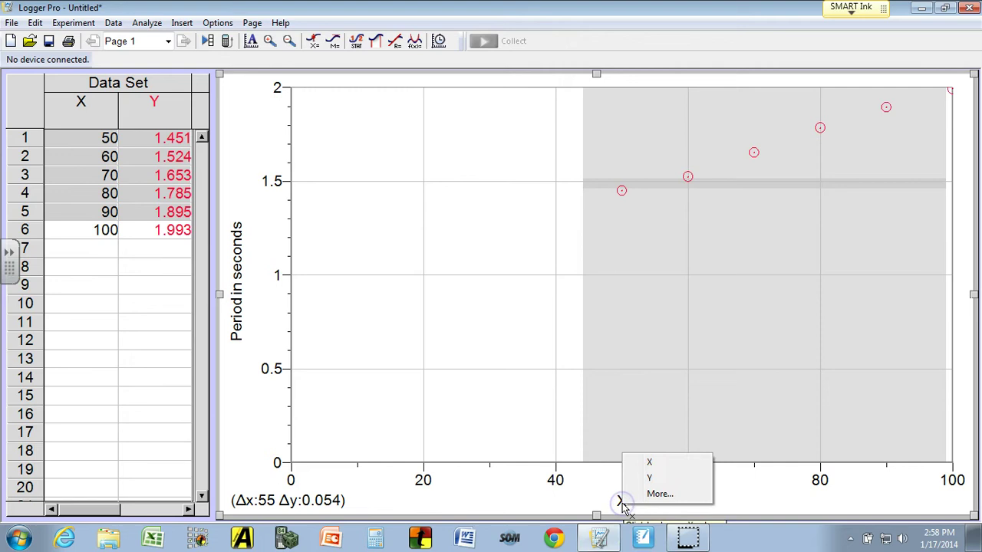
right_click(625, 505)
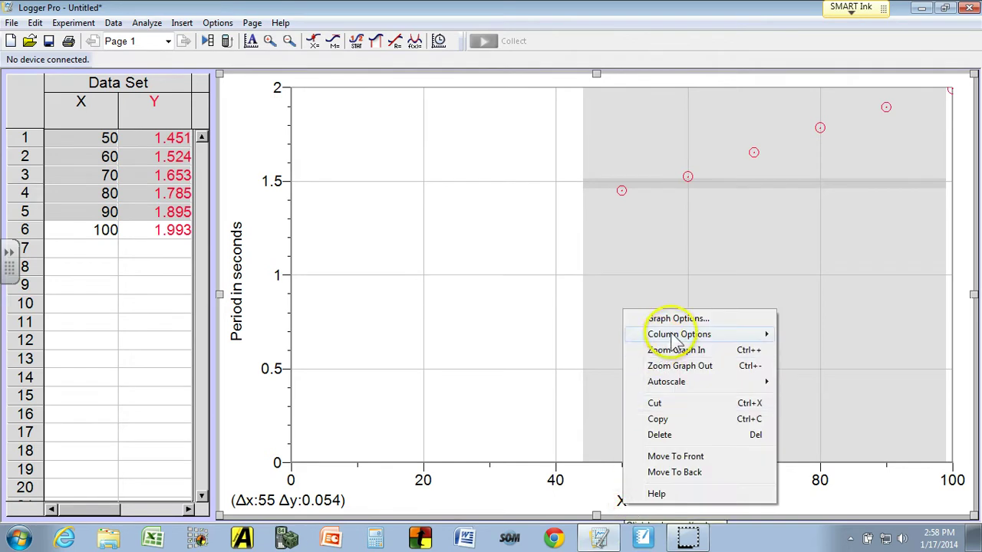
click(664, 334)
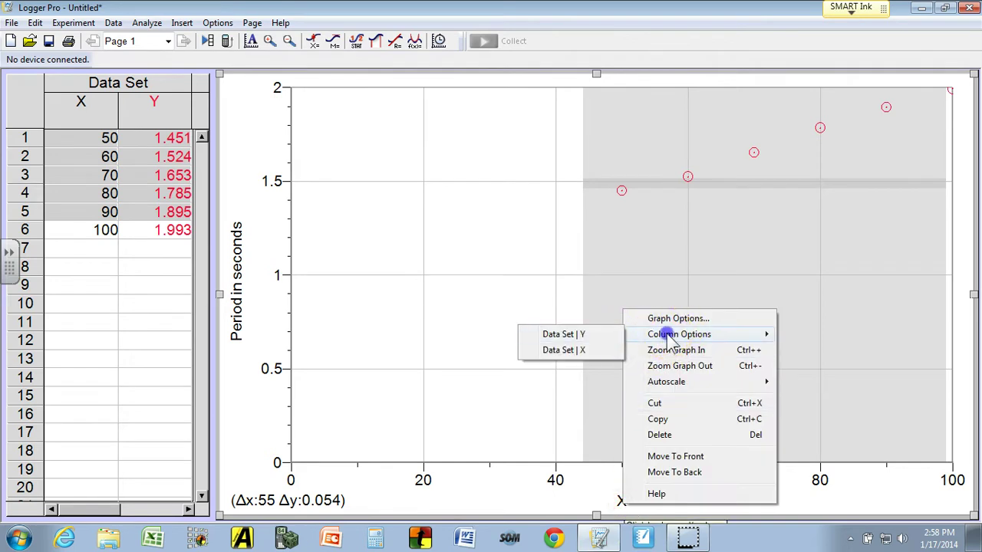
click(583, 350)
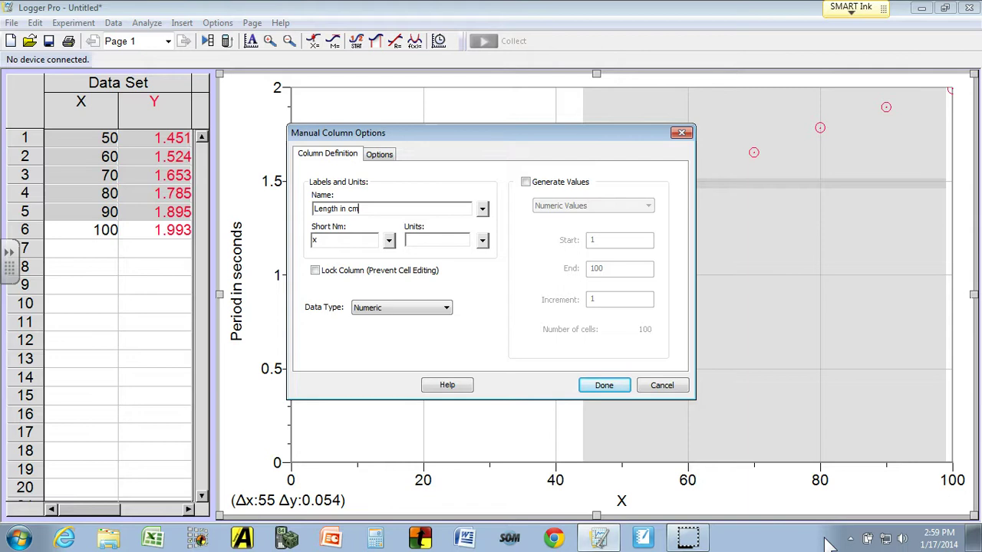
click(612, 384)
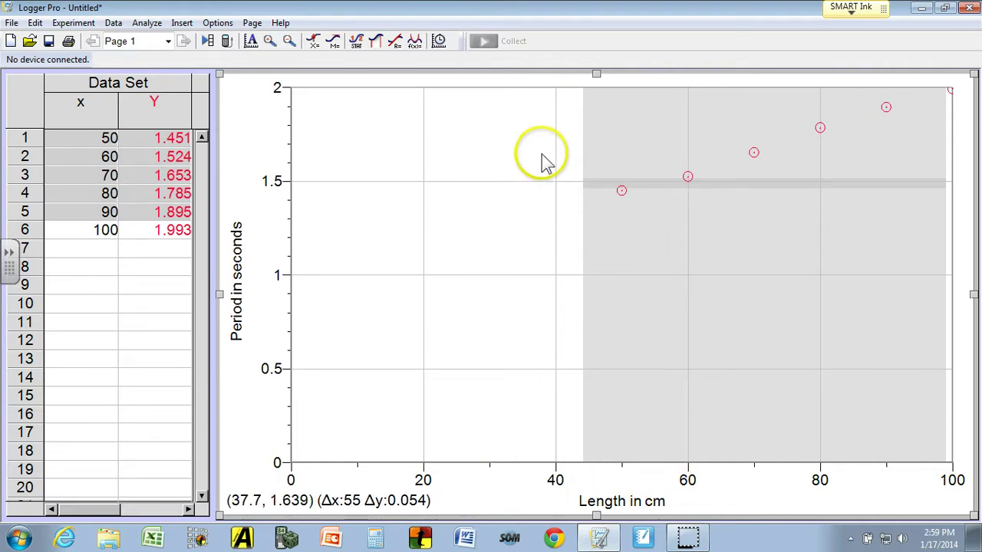
Give the graph the title "Length vs Period" in the graph options.
right_click(508, 139)
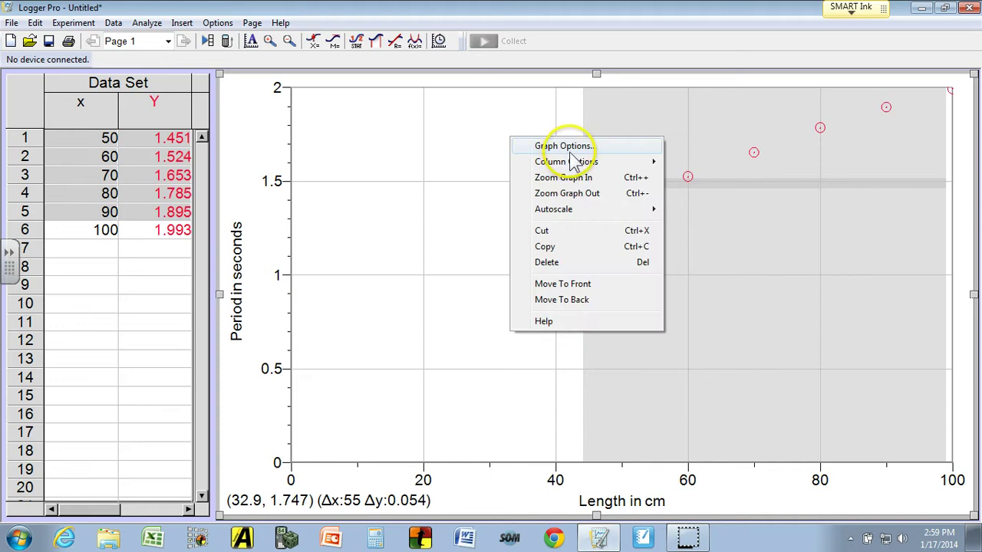
mouse_move(587, 164)
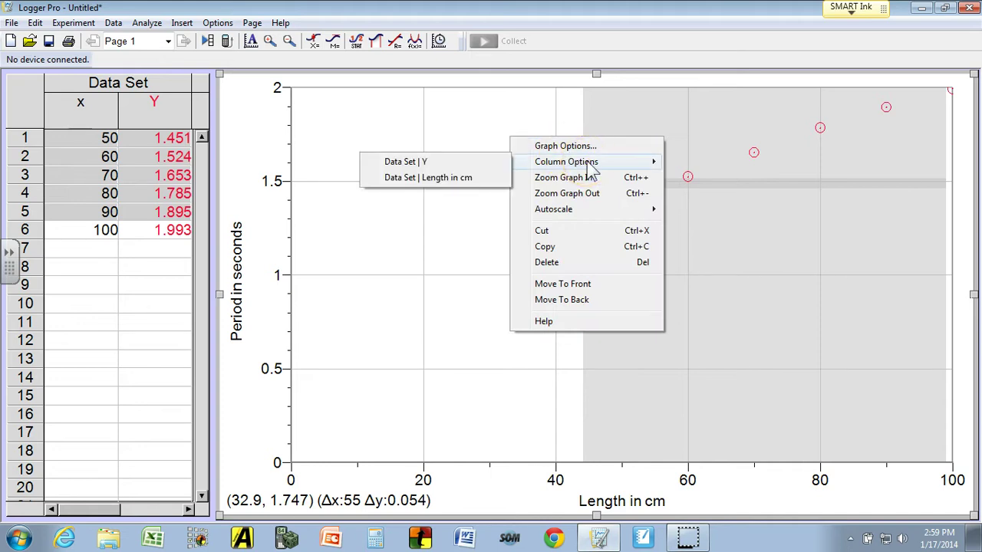
click(568, 146)
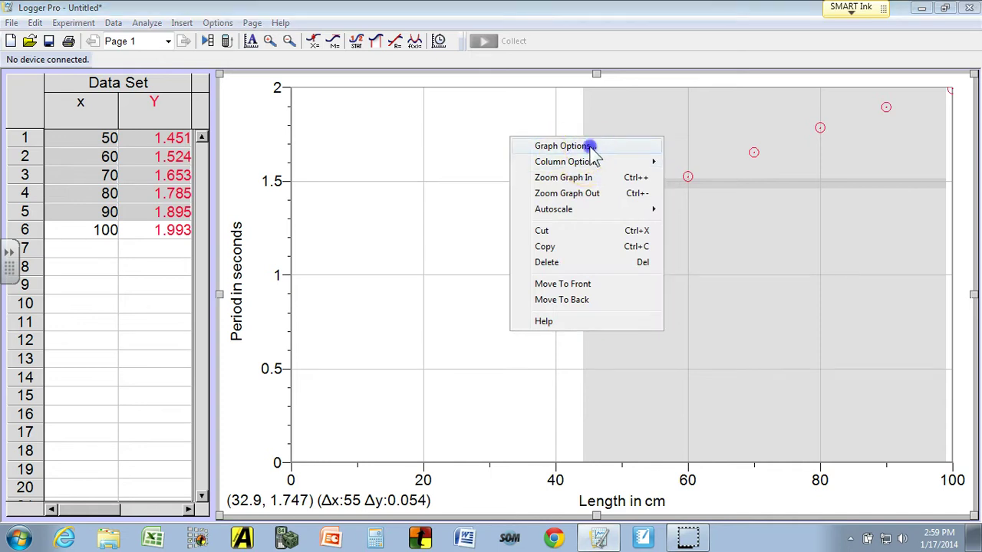
click(326, 130)
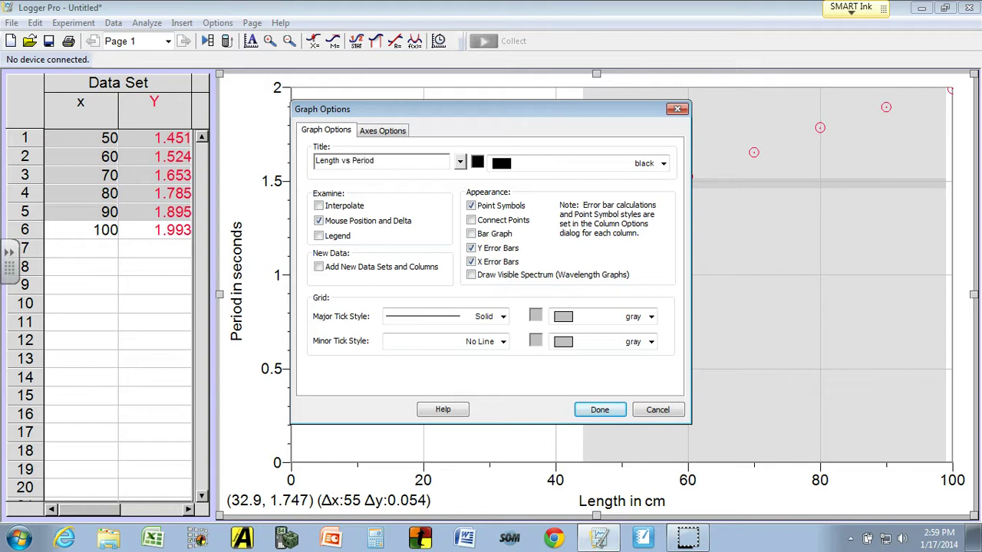
click(604, 410)
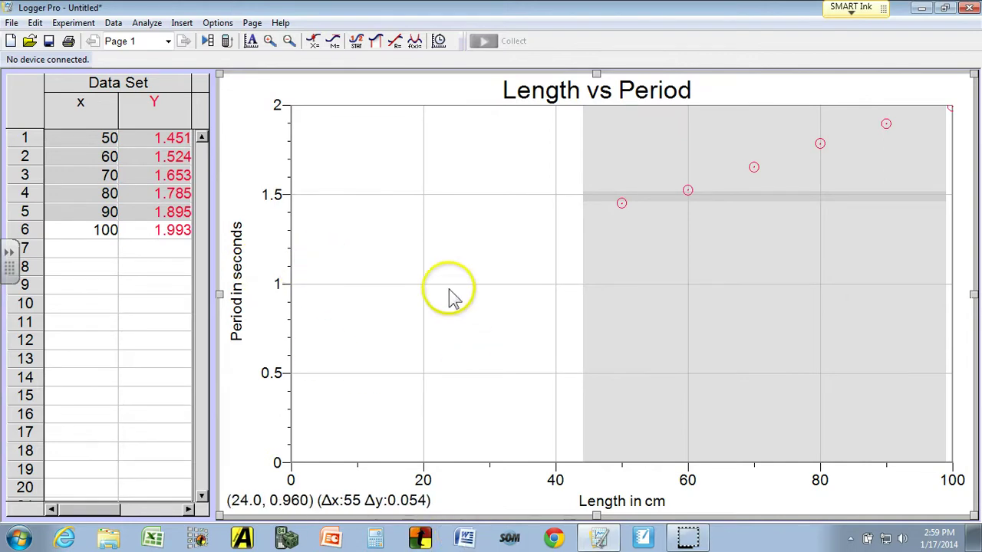
Copy the titled graph and paste it into a blank Microsoft Word document.
right_click(348, 244)
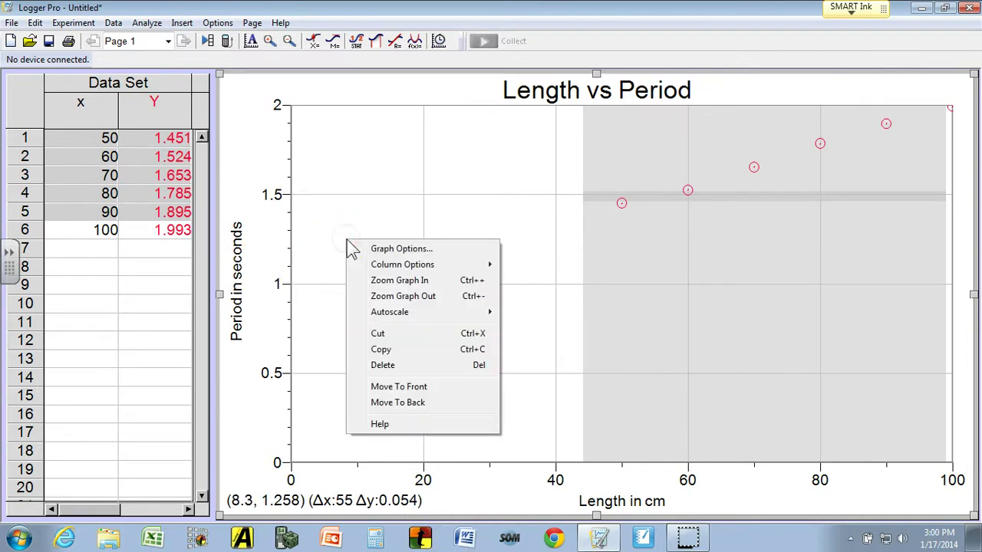
click(400, 351)
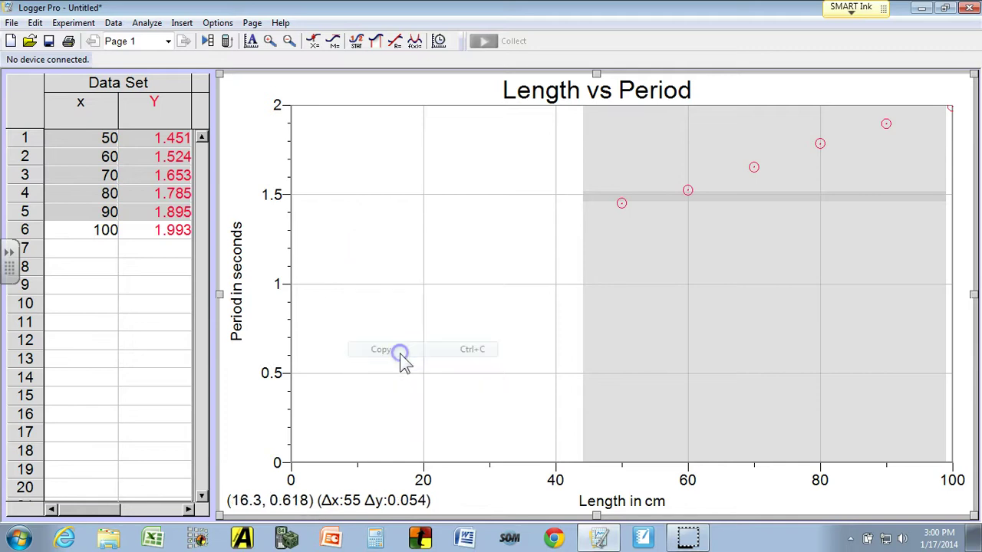
click(465, 537)
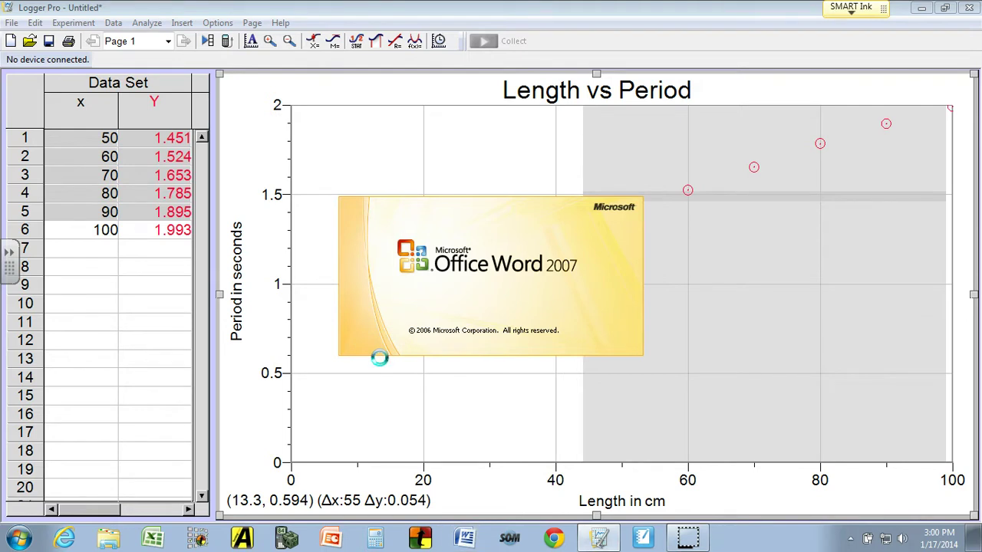
click(416, 325)
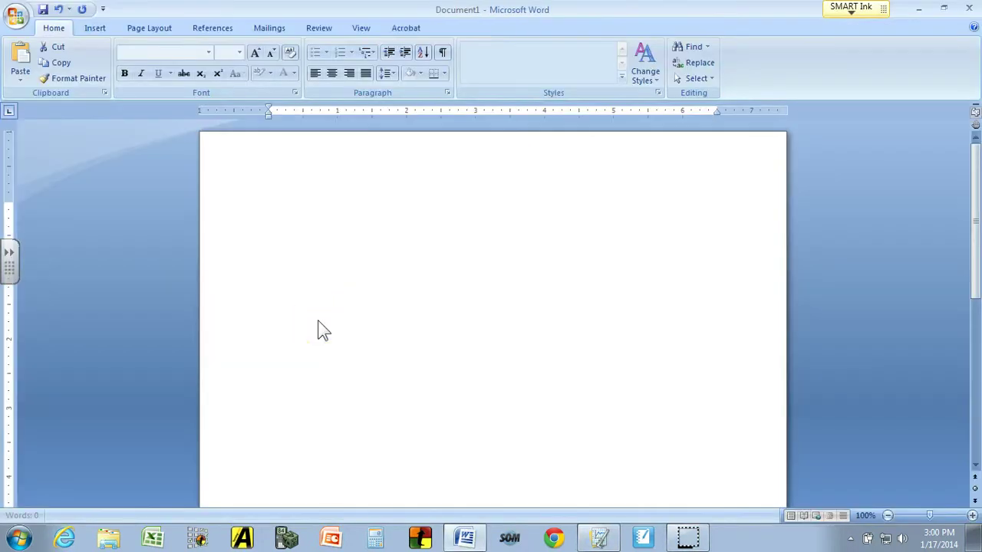
right_click(302, 278)
click(233, 325)
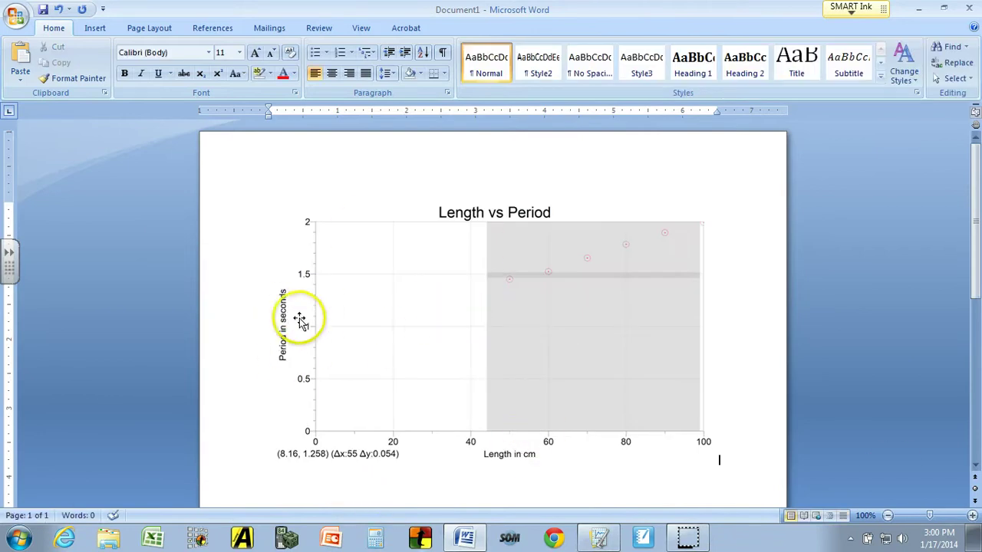
click(501, 469)
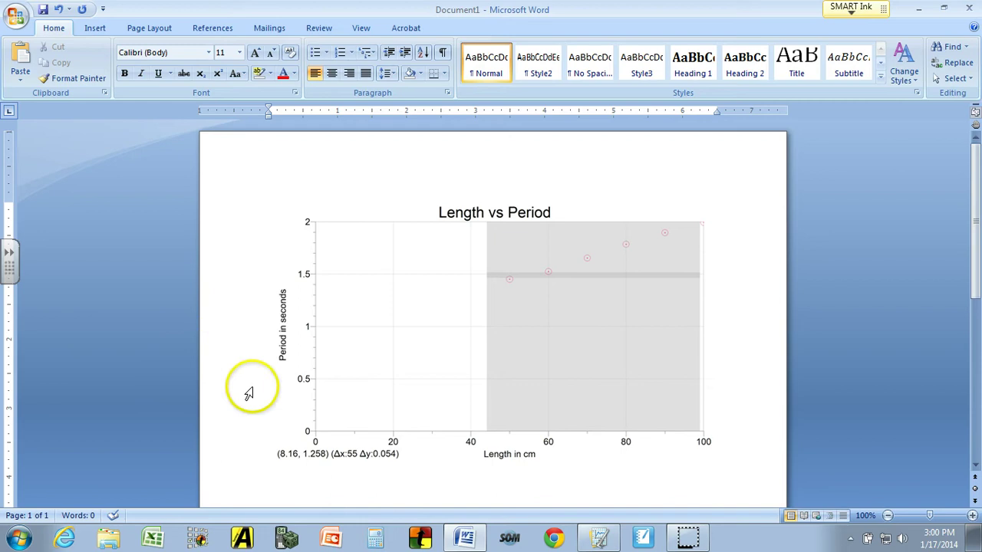
Switch back to Logger Pro and add a calculated column named "Period Squared", short name "PS", with the expression "Y"^2.
click(613, 537)
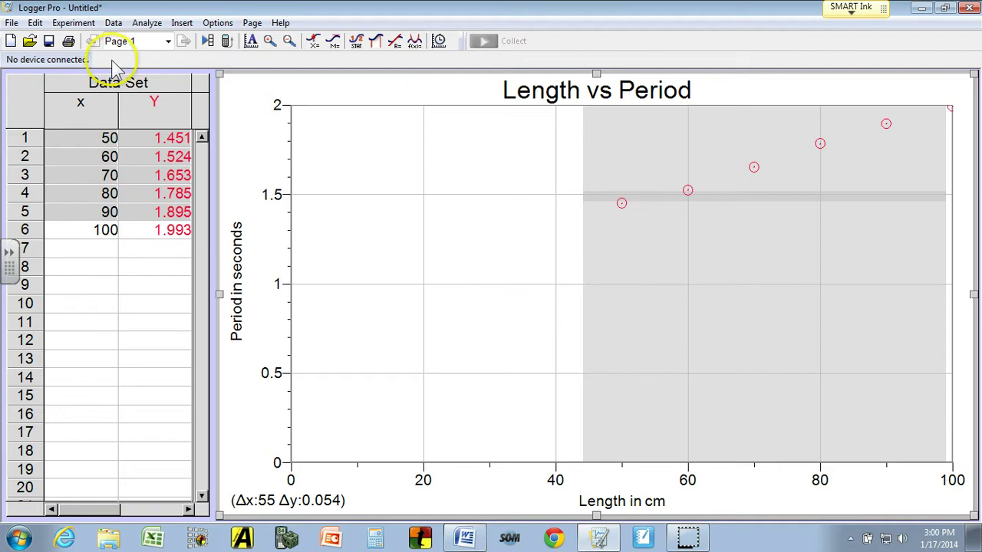
click(149, 24)
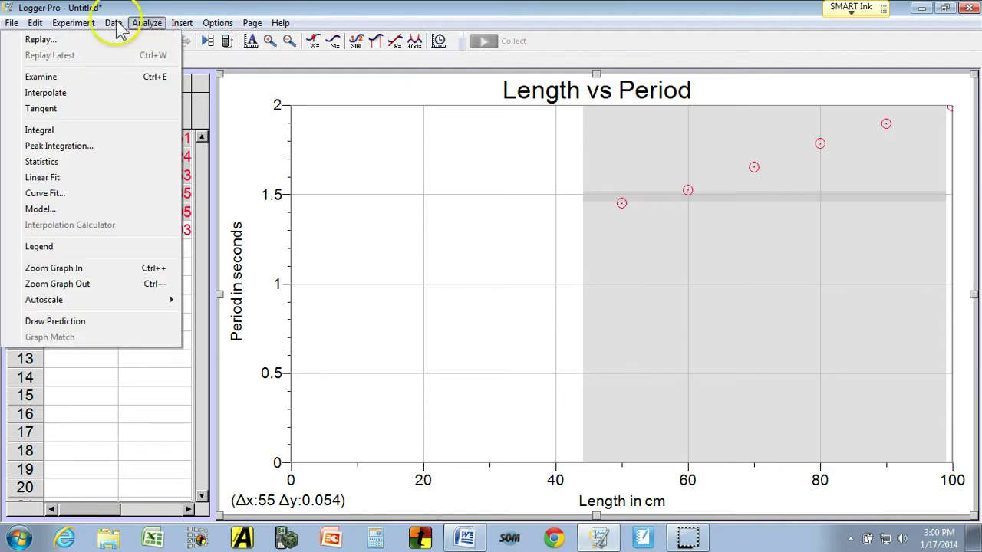
mouse_move(113, 23)
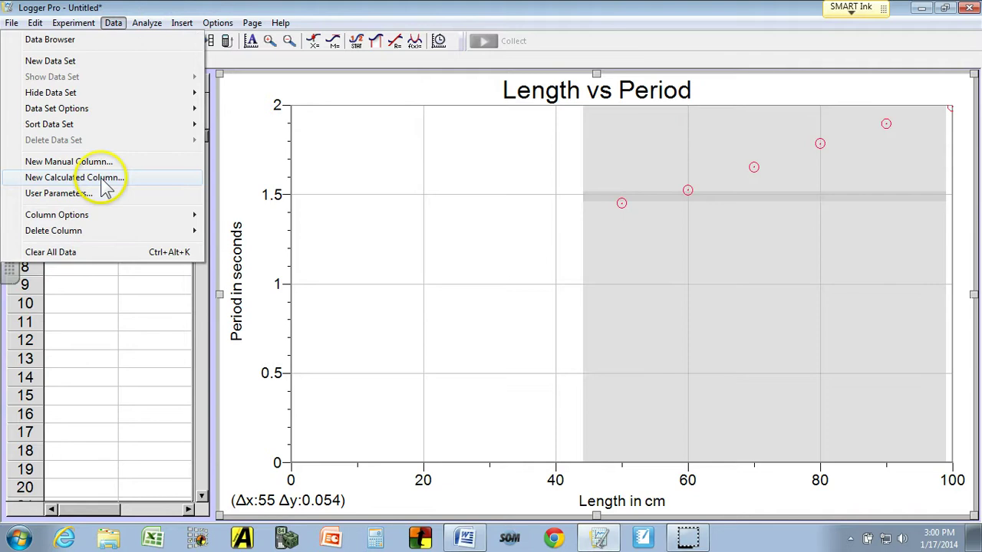
click(100, 180)
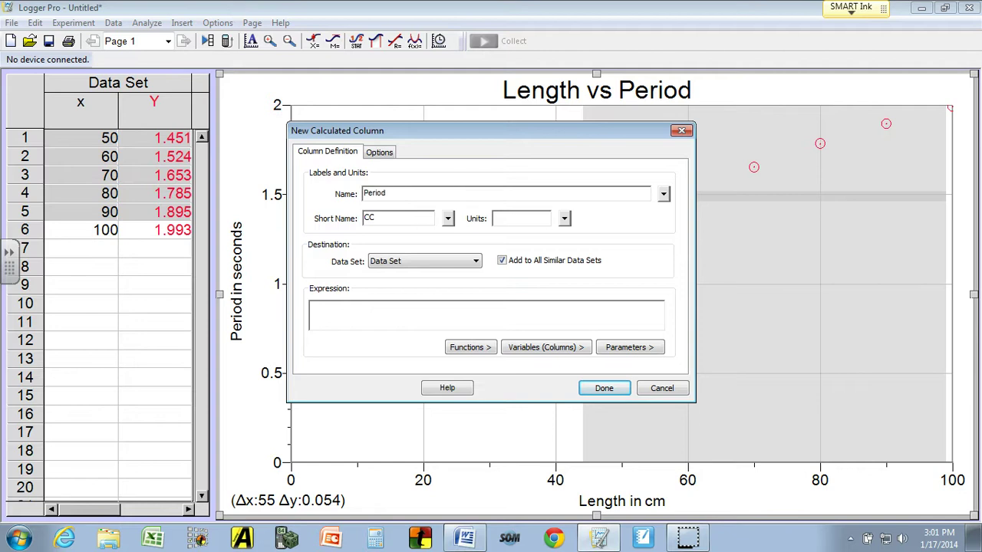
text(Period Squared)
click(378, 217)
click(352, 307)
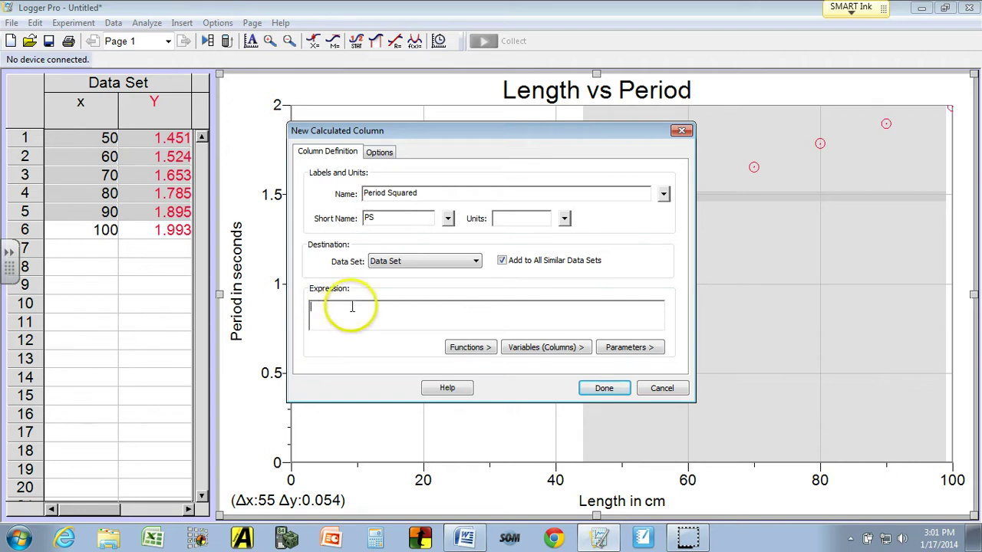
click(545, 355)
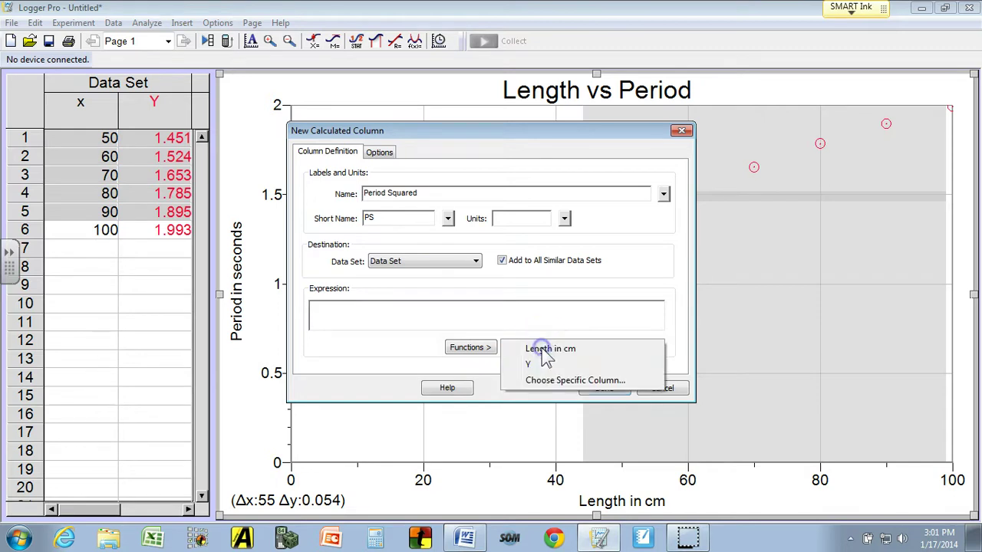
click(544, 365)
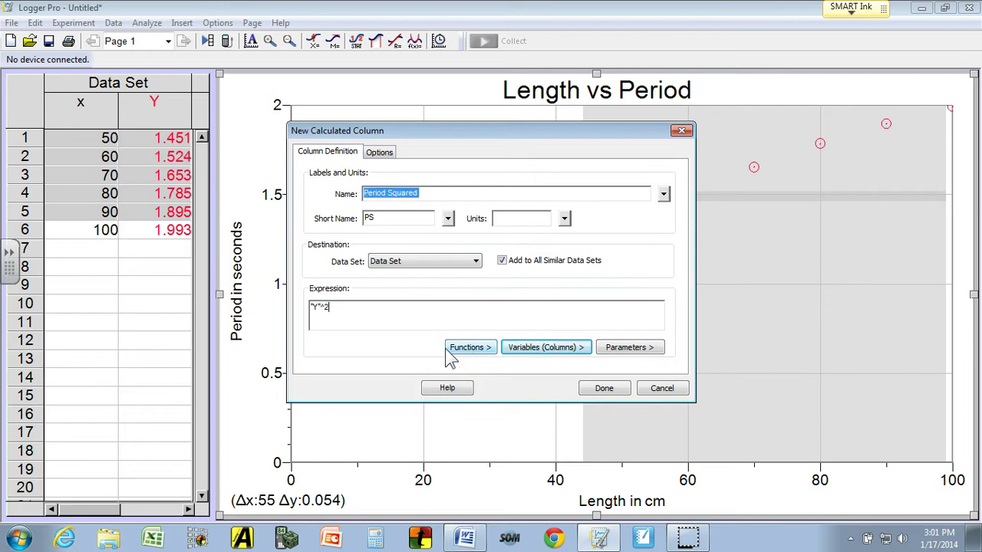
click(604, 389)
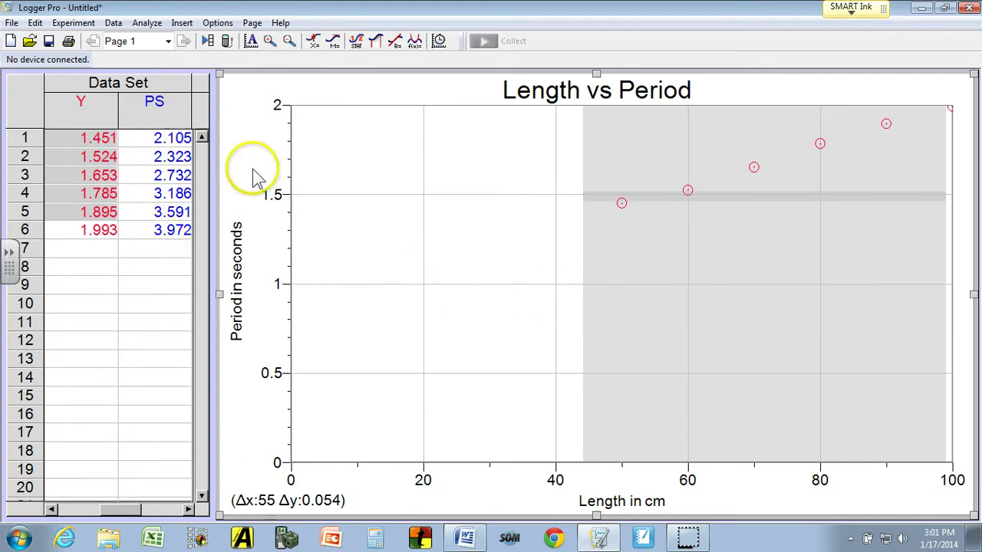
Plot the Period Squared column instead of Y on the graph's Y-axis in the axes options.
right_click(464, 140)
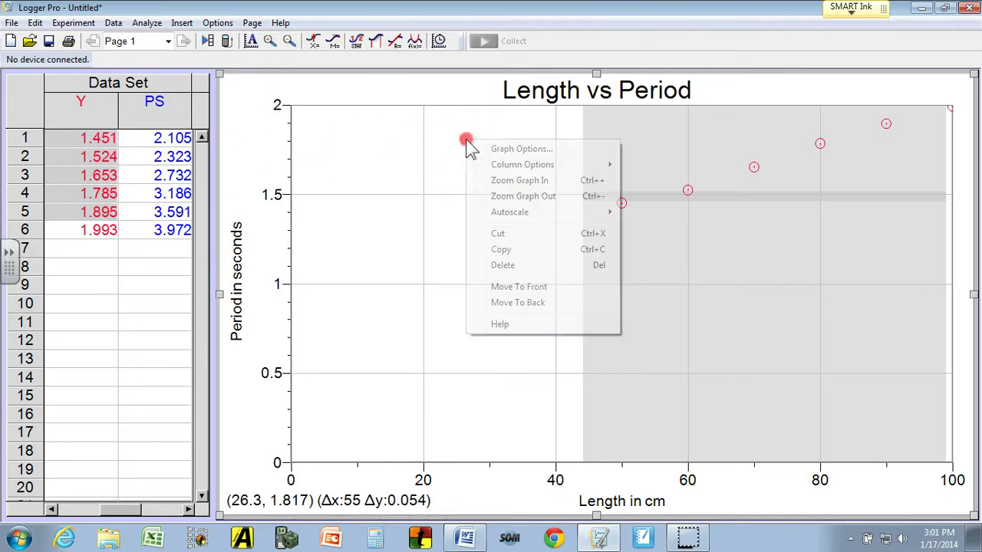
mouse_move(533, 168)
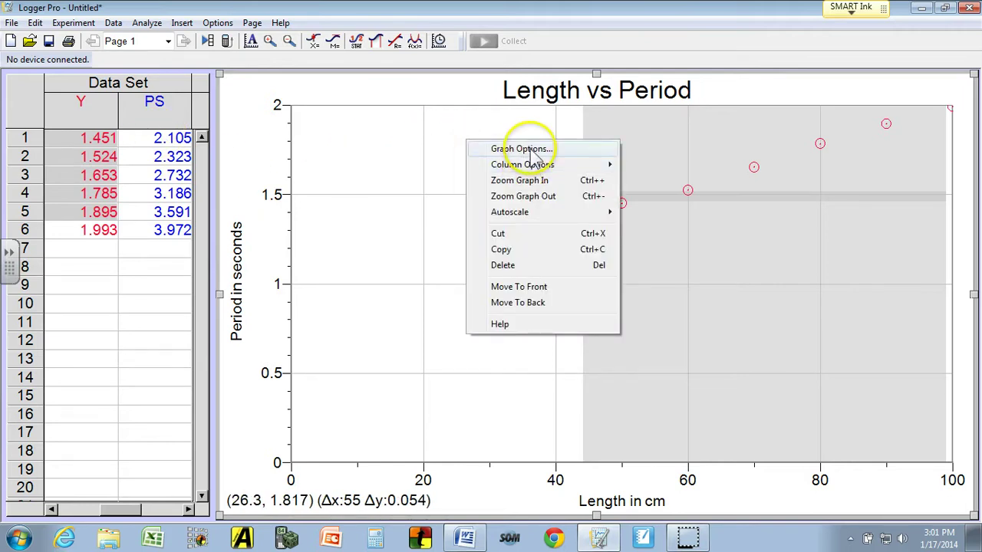
click(532, 148)
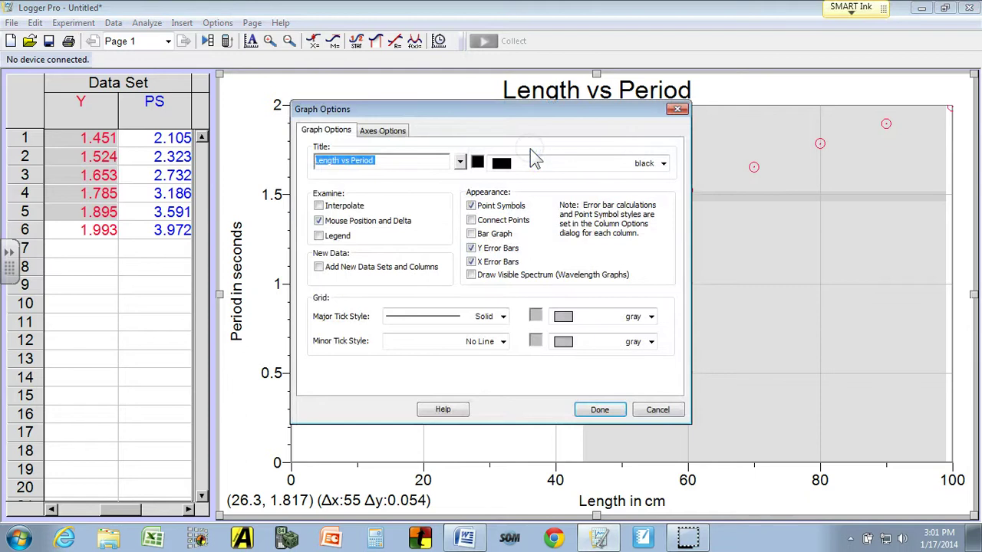
click(386, 132)
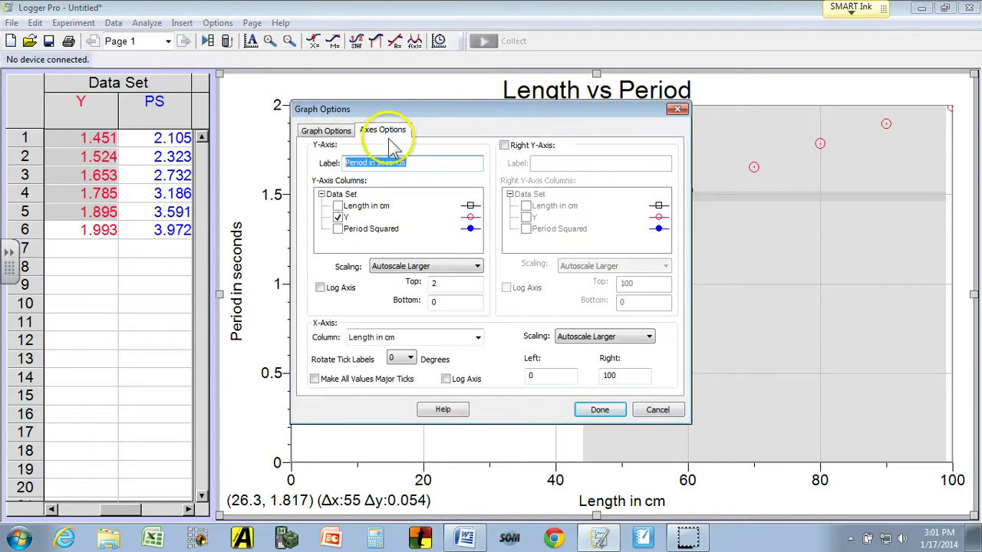
click(338, 229)
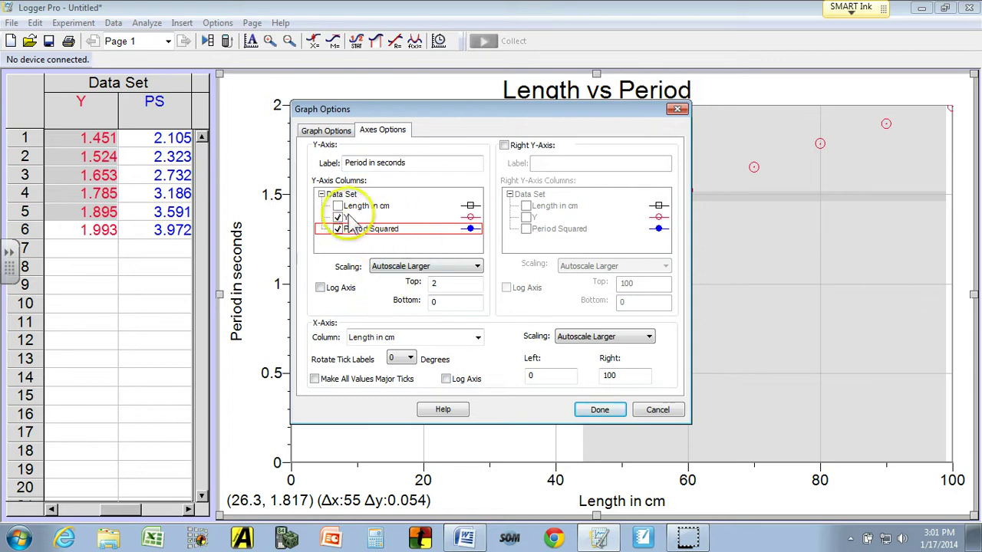
click(338, 218)
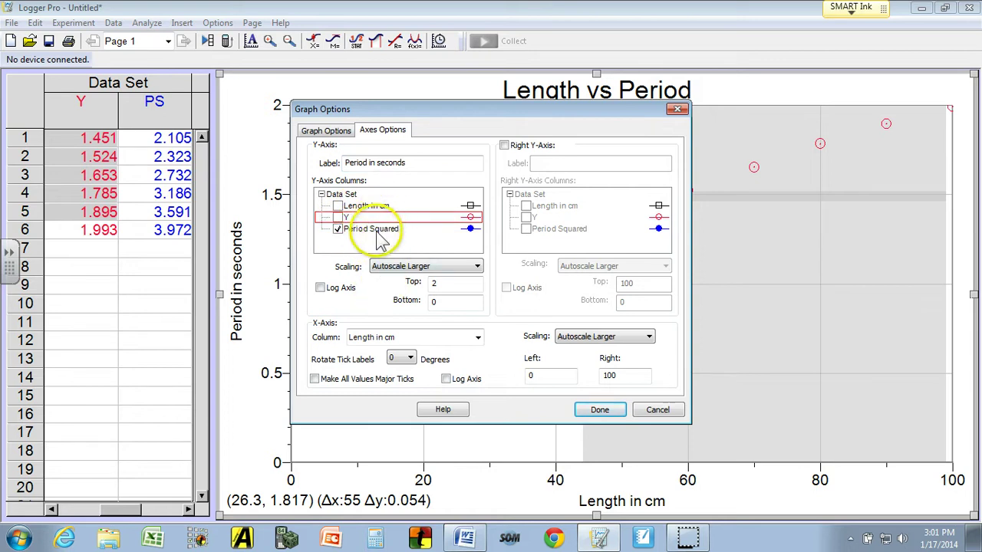
click(600, 412)
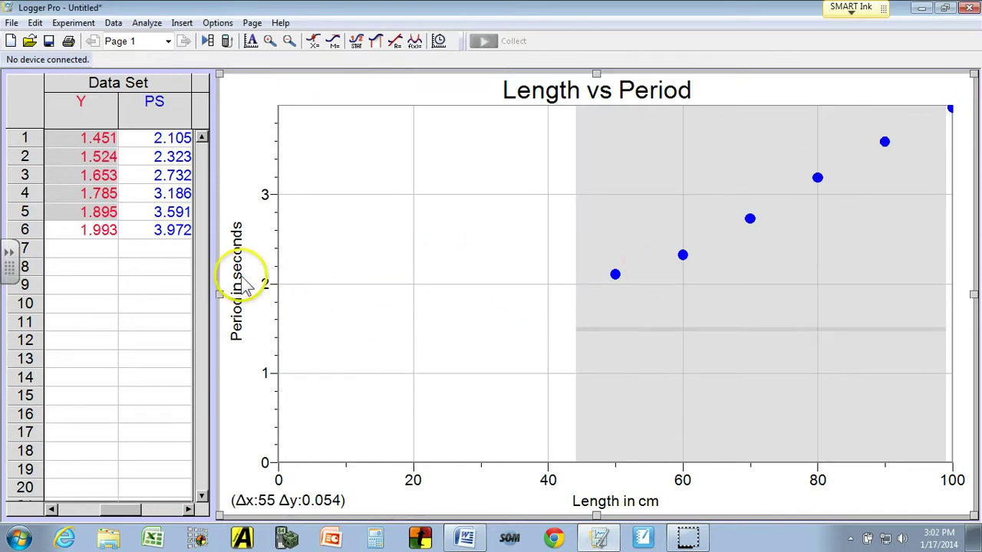
Change the graph's Y-axis label to "Period Squared in seconds" in the axes options.
click(238, 253)
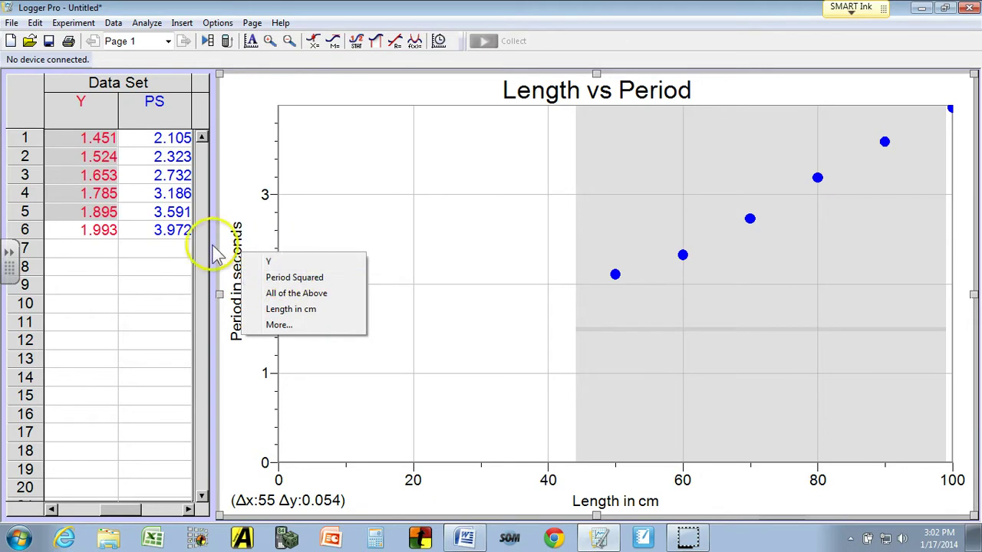
click(236, 241)
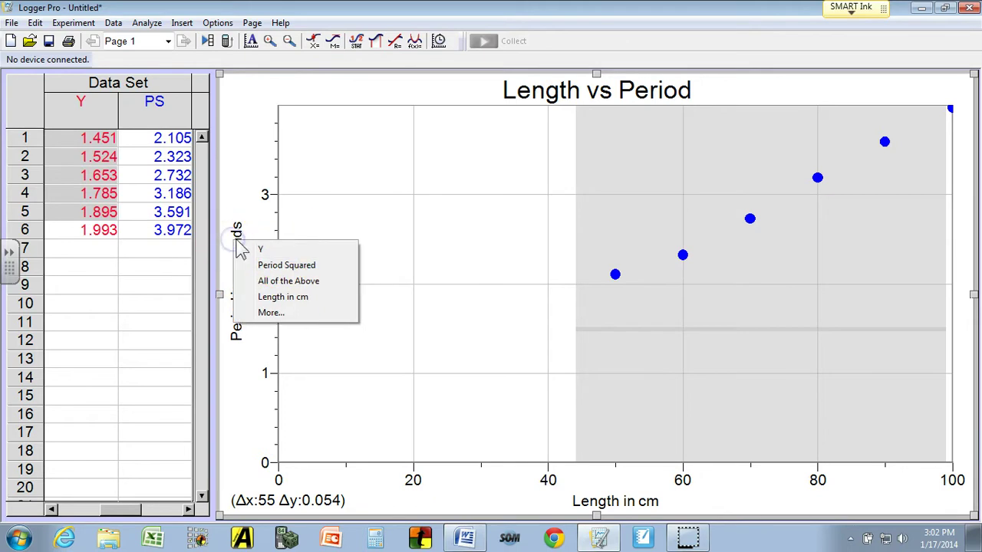
right_click(369, 213)
mouse_move(442, 231)
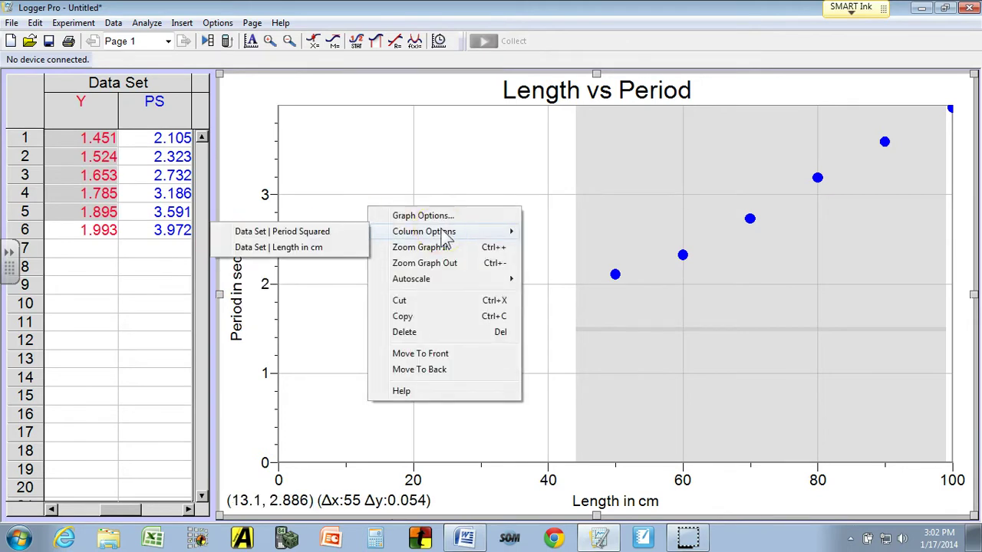
click(433, 216)
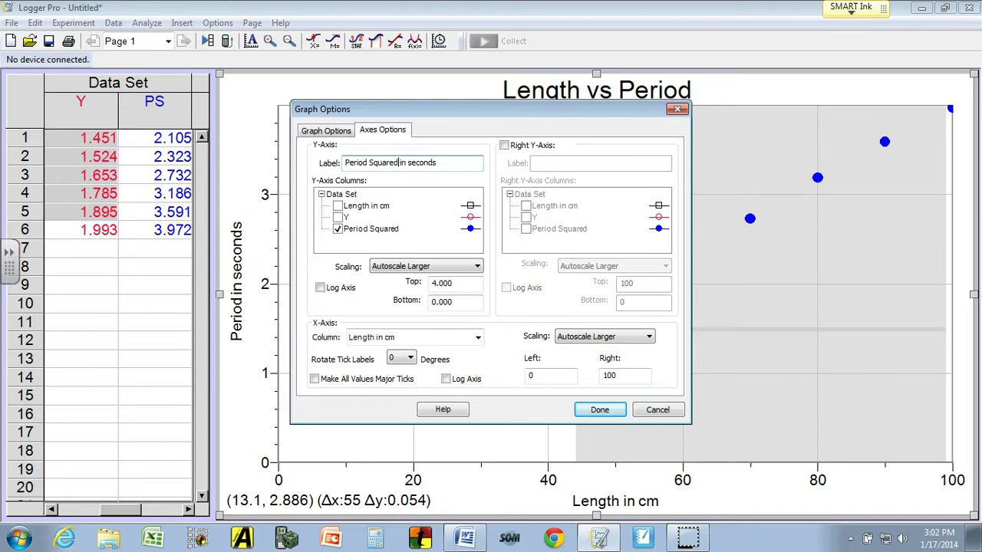
click(596, 409)
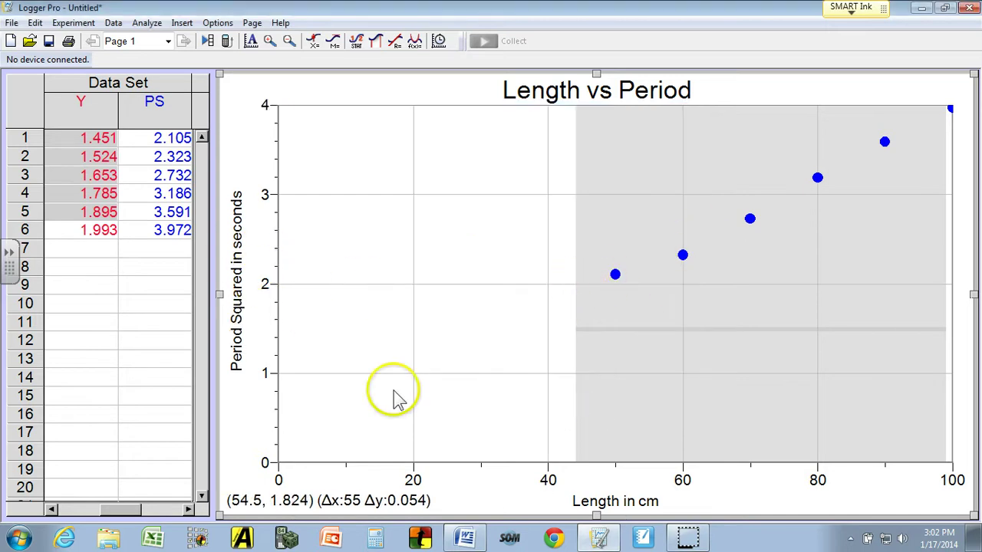
Apply a linear fit to the Period Squared data and retitle the graph "Period Squared vsLength".
click(395, 41)
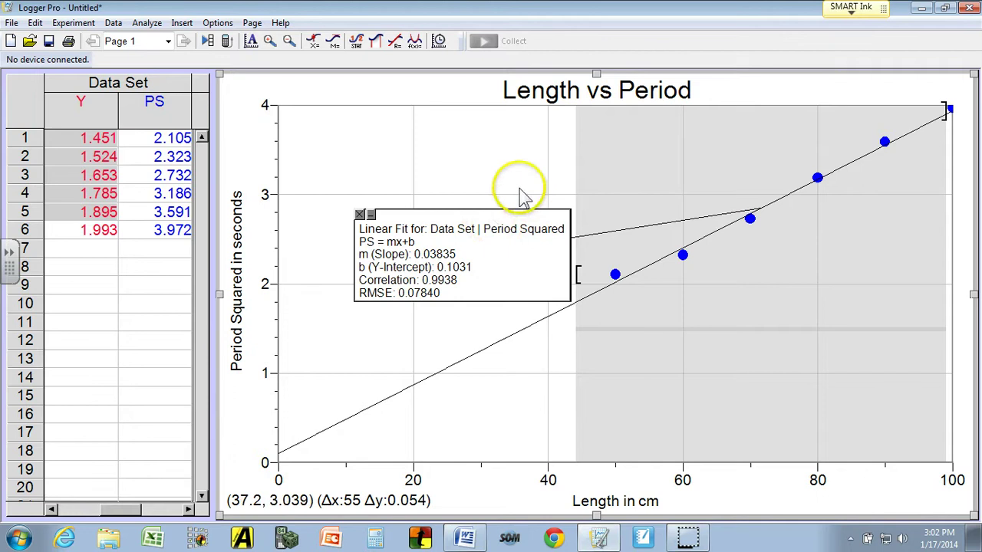
double_click(554, 99)
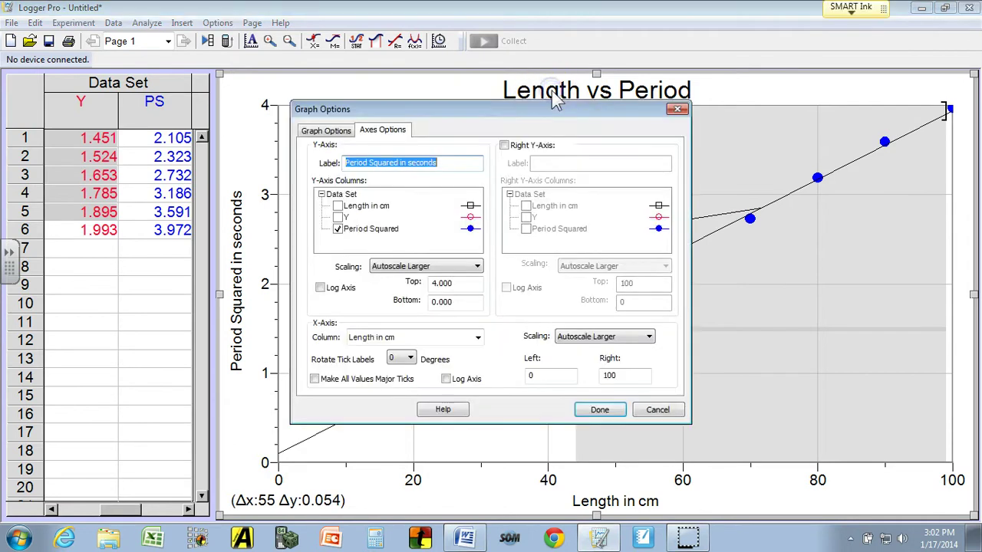
click(338, 132)
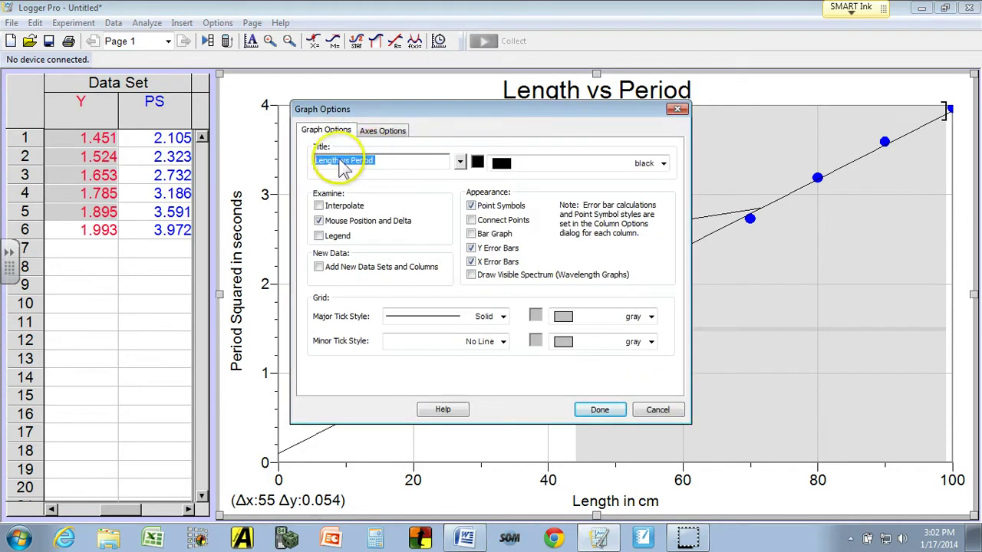
click(381, 160)
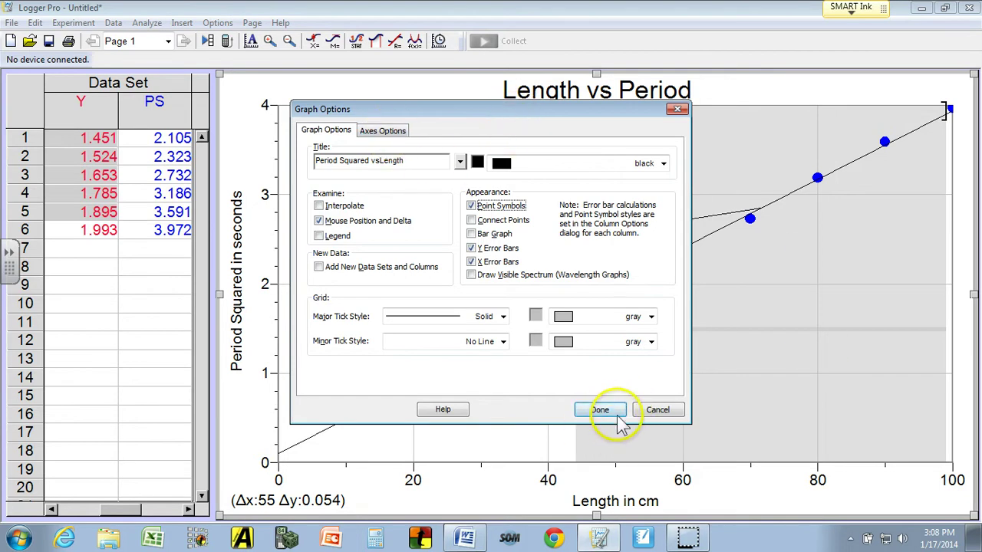
click(600, 409)
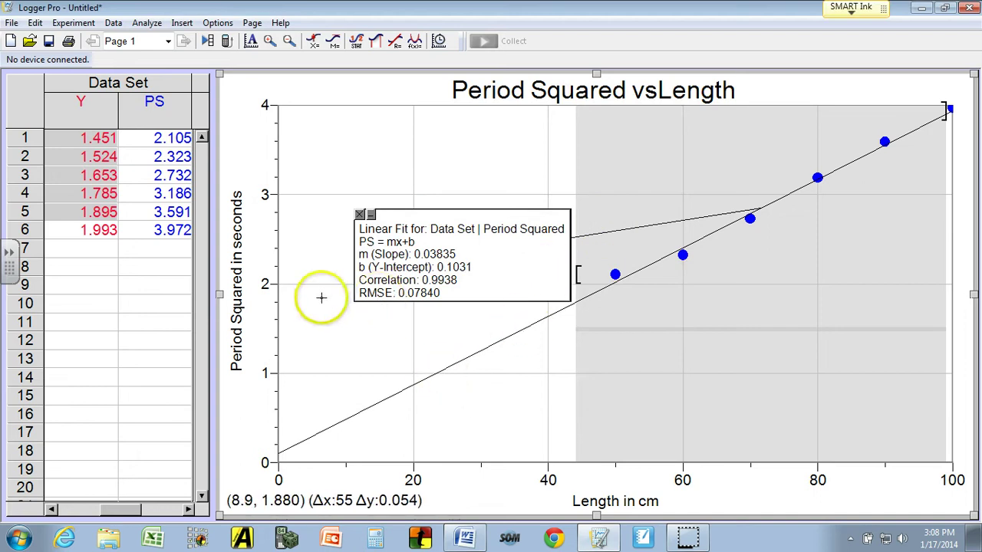
Copy the fitted Period Squared graph and paste it below the first graph in the Microsoft Word document.
right_click(324, 149)
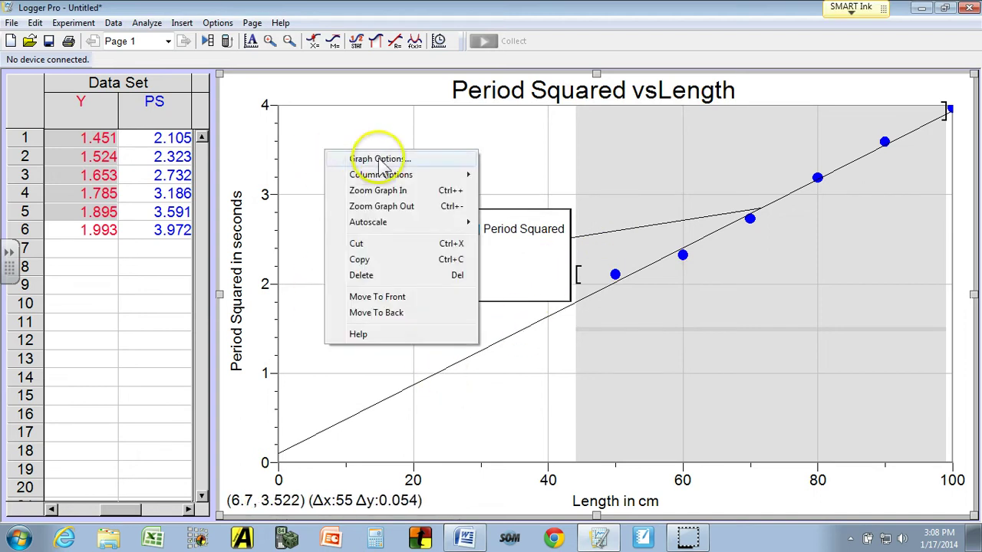
click(384, 259)
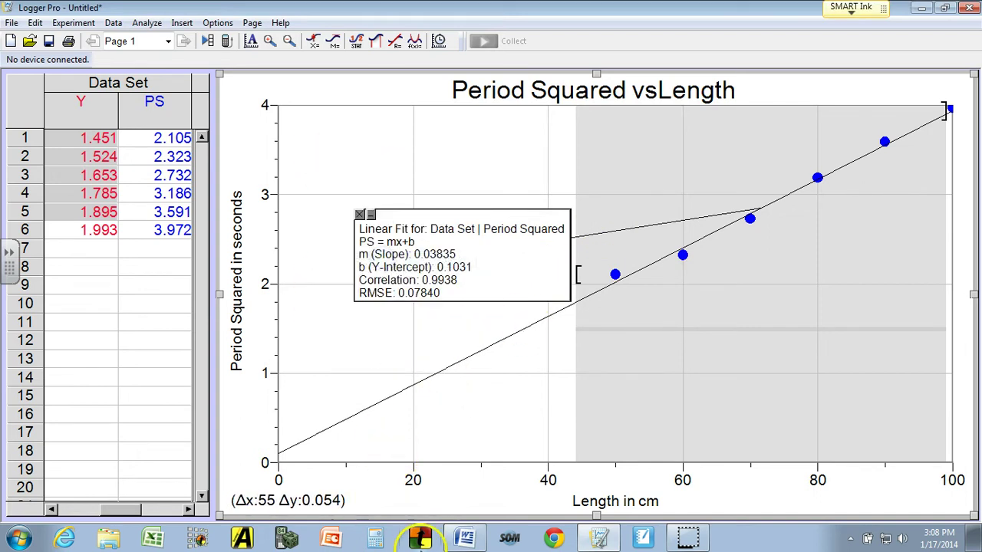
click(450, 542)
scroll(438, 460, down, 3)
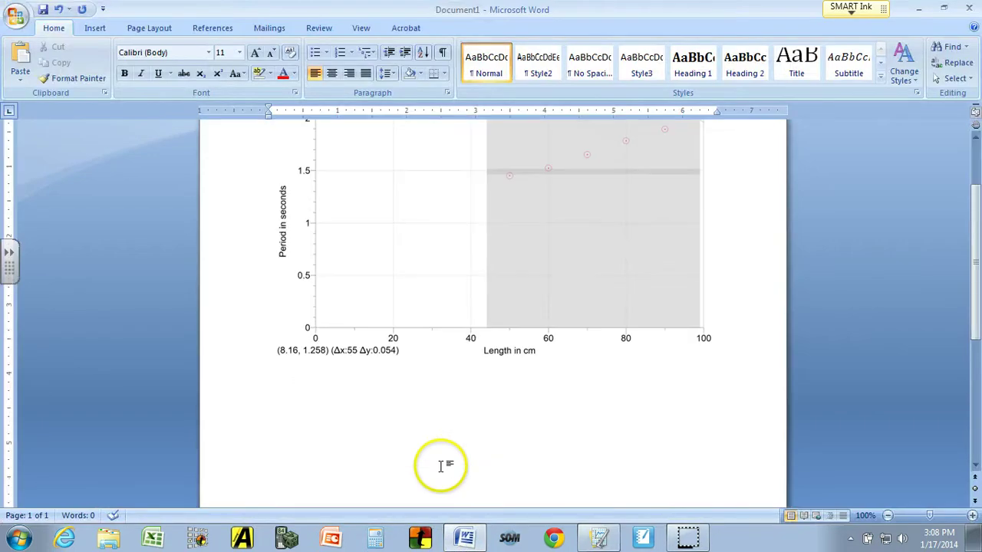
click(323, 431)
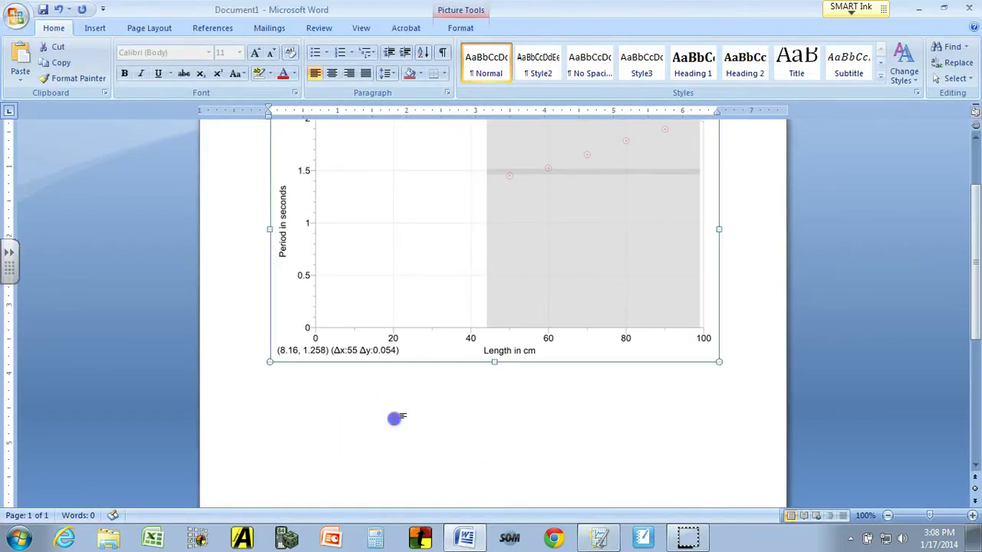
click(396, 421)
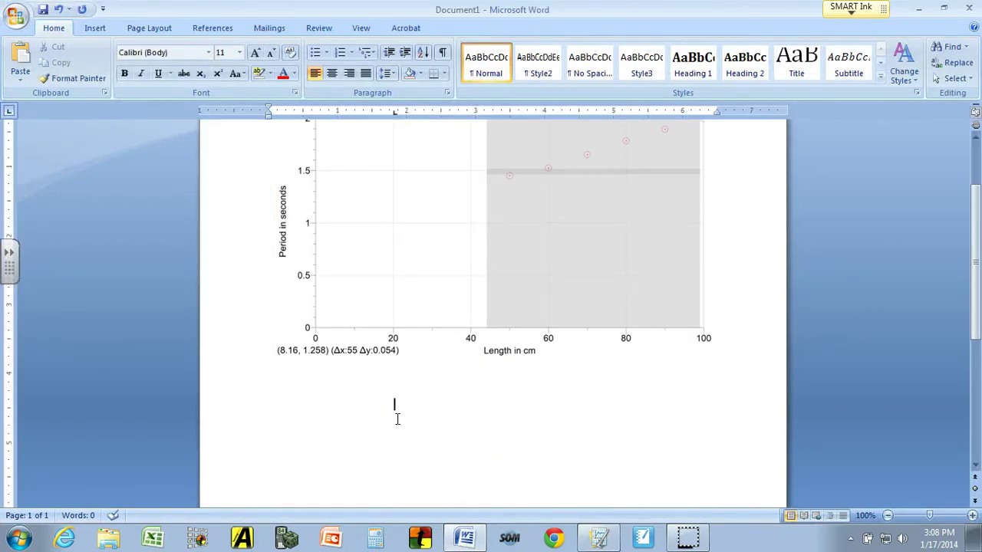
right_click(429, 416)
click(358, 254)
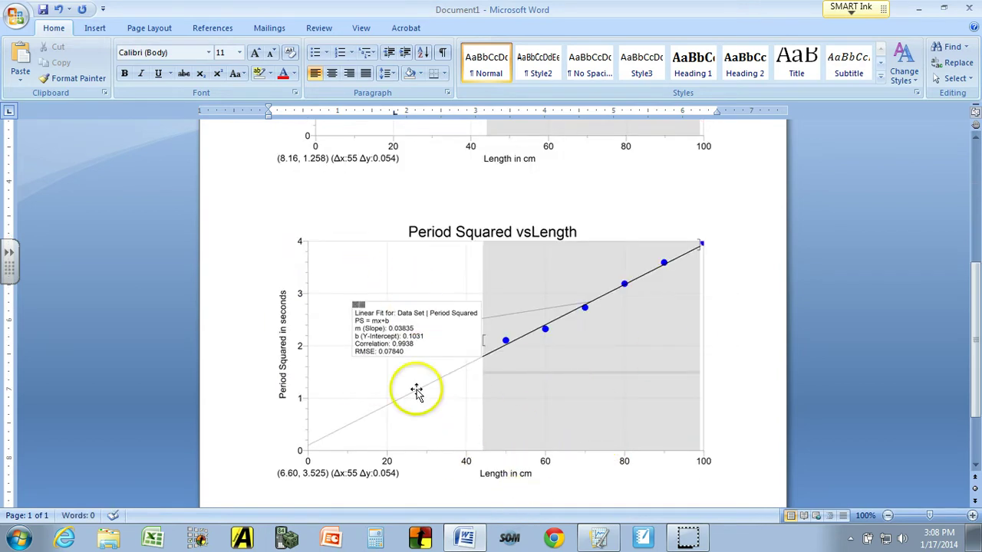
Switch back to Logger Pro and add a calculated column named "Length Squared", short name "LS", with the expression "Length in cm"^2.
click(642, 539)
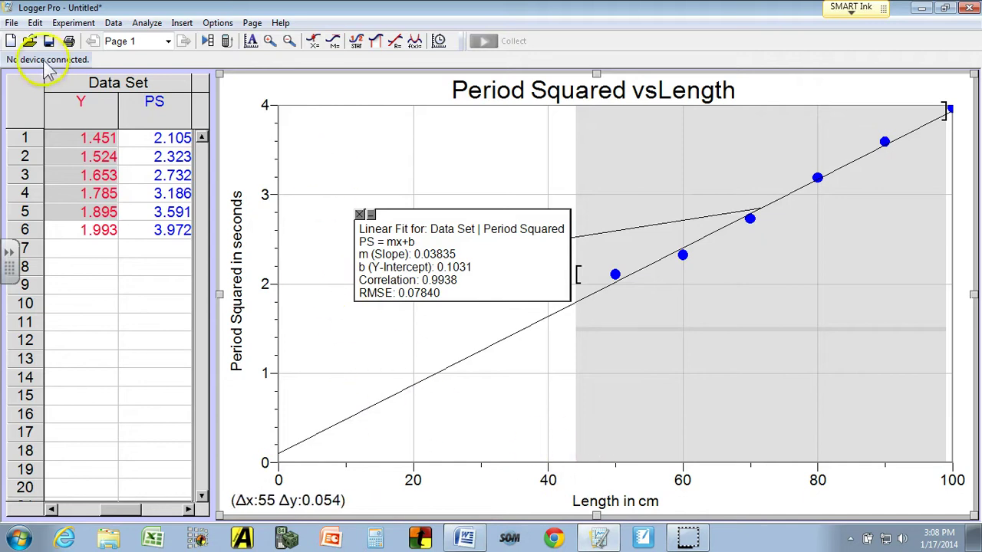
click(113, 23)
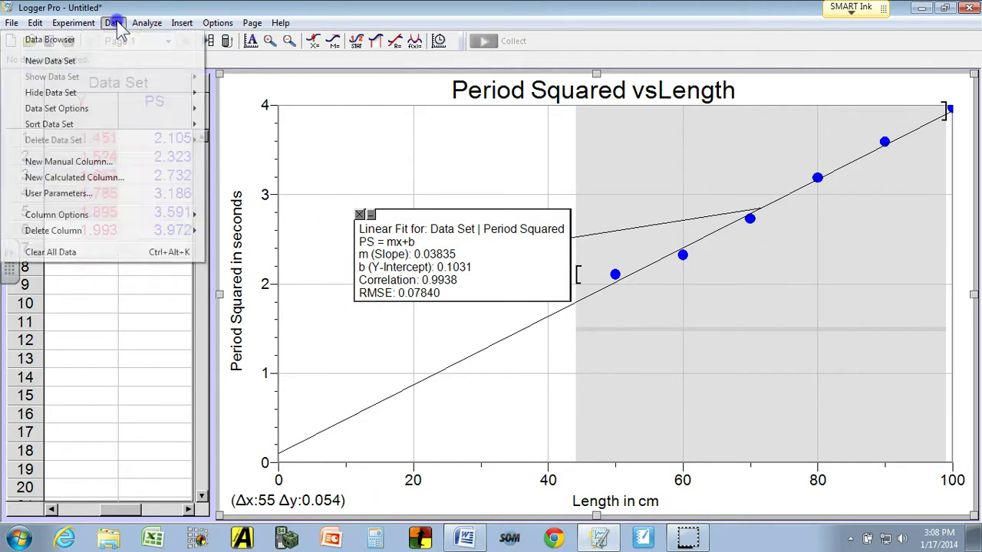
click(113, 177)
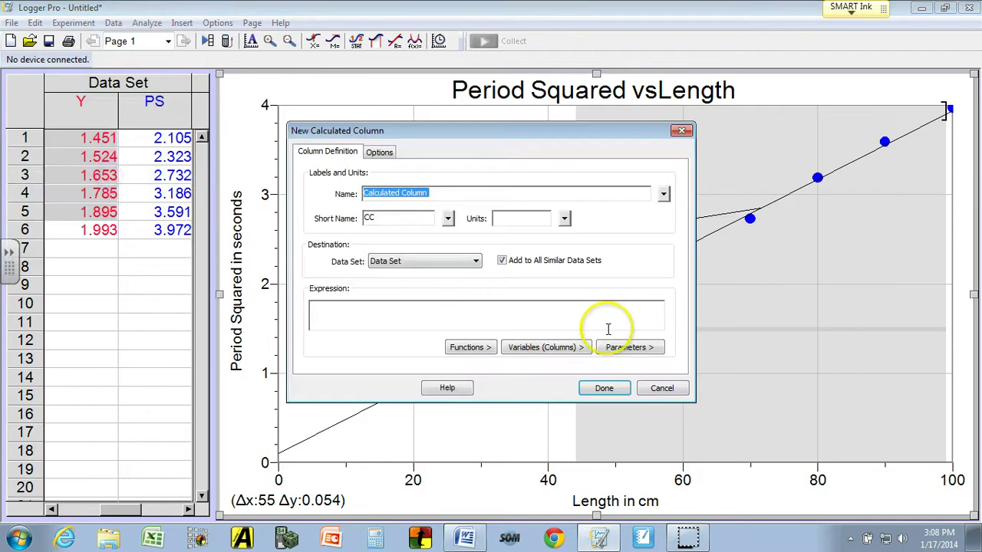
click(448, 195)
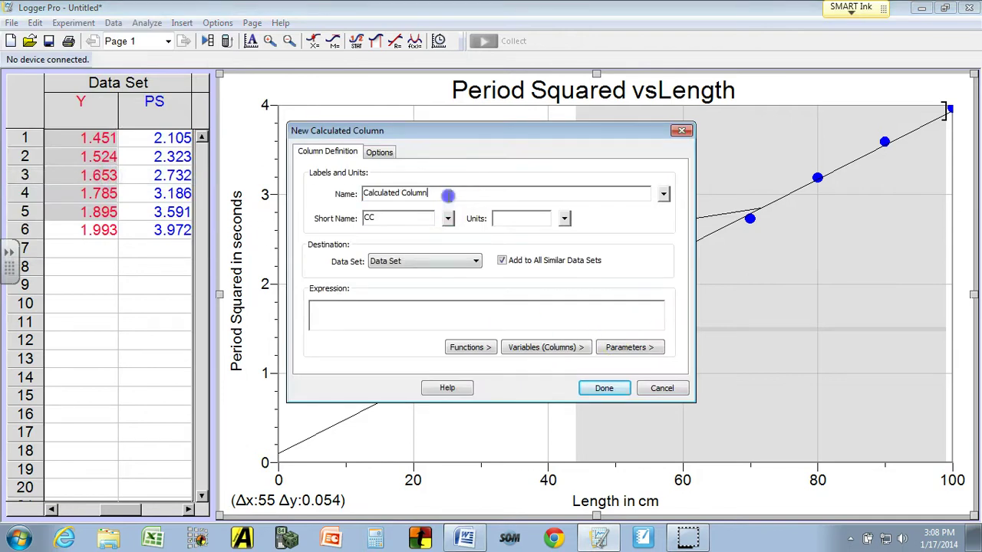
click(398, 193)
click(441, 190)
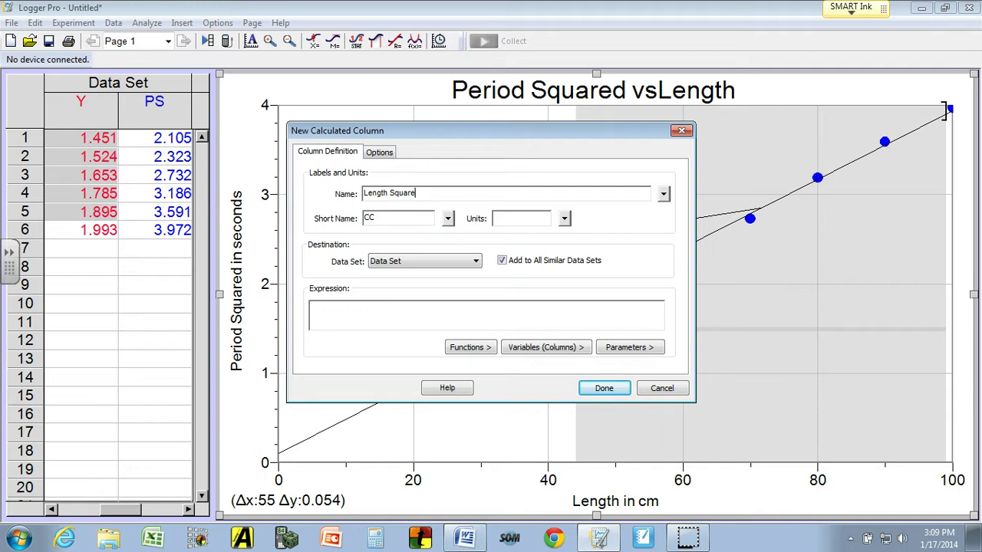
double_click(374, 217)
click(528, 349)
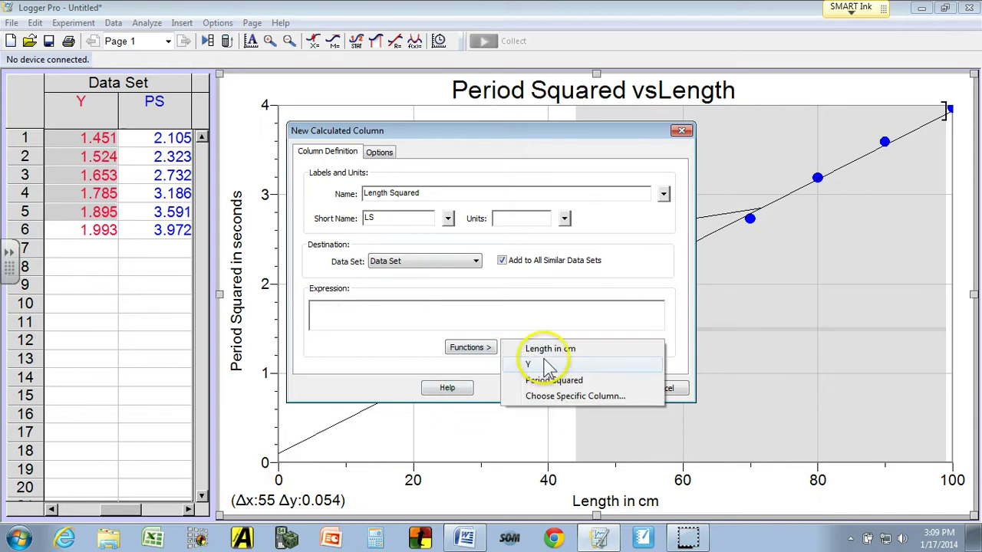
click(560, 355)
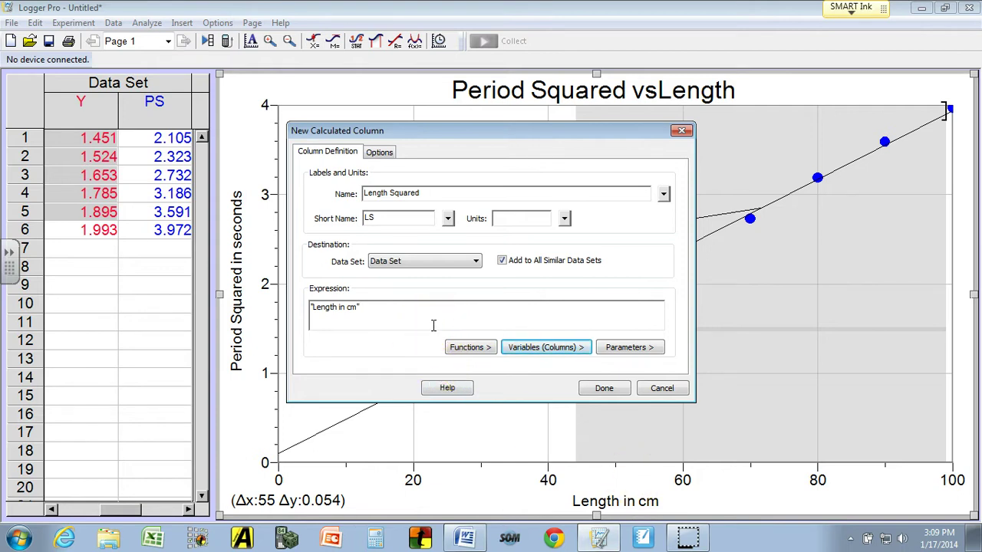
text(^2)
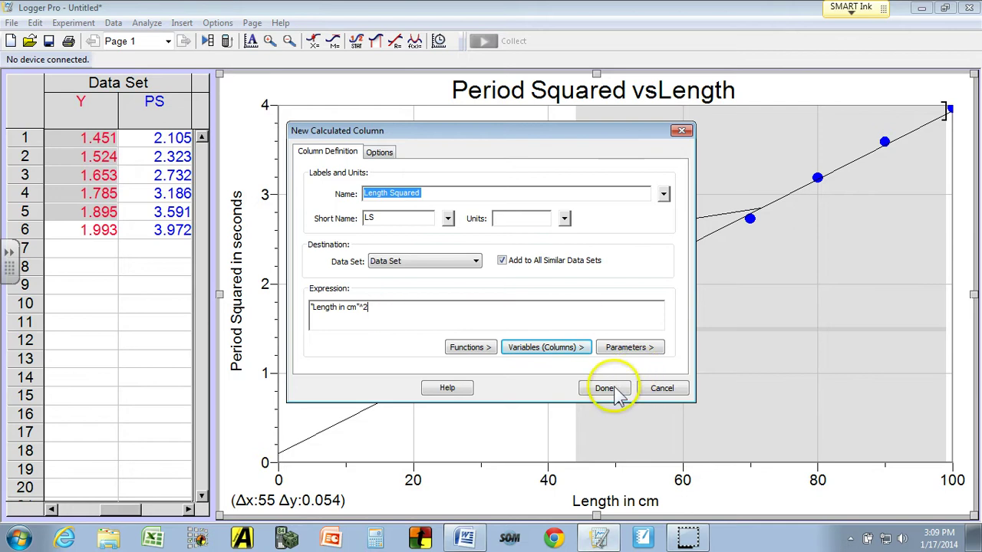
click(606, 388)
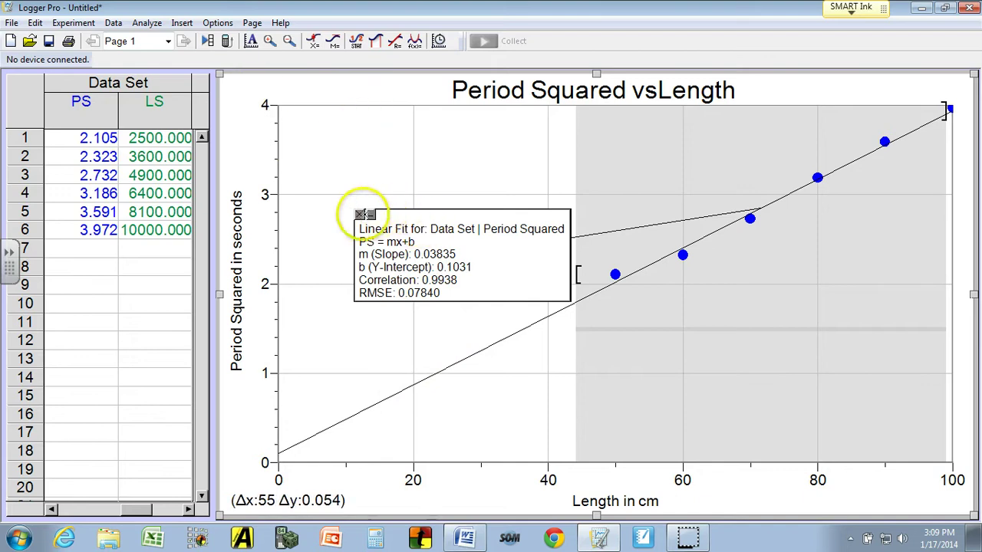
Remove the linear fit and plot the Y column against Length Squared in the graph's axes options.
click(360, 215)
right_click(339, 148)
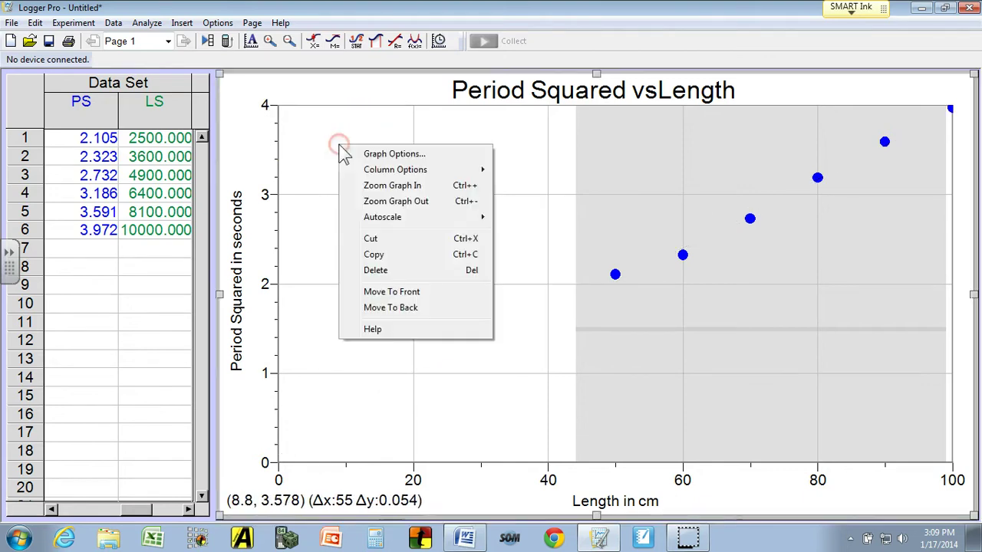
click(382, 154)
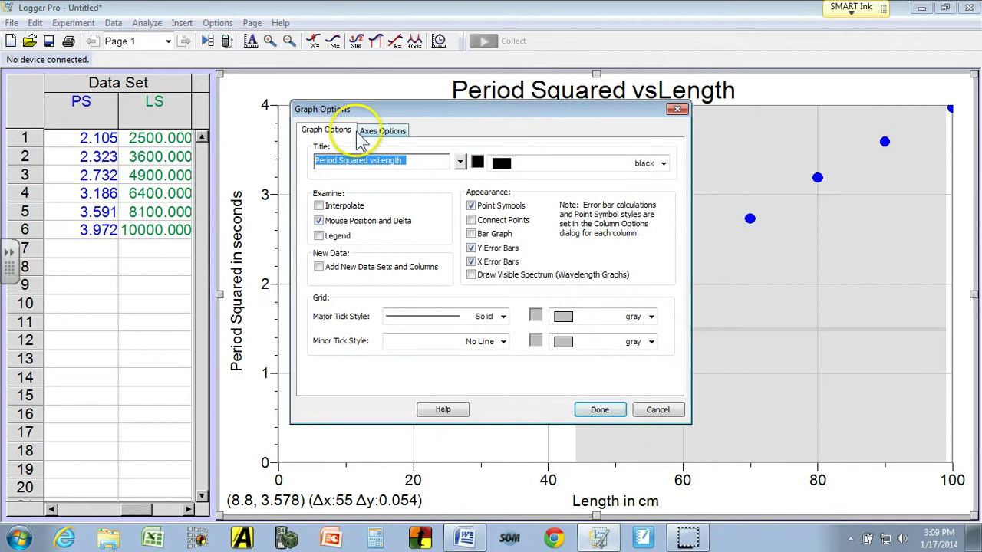
click(375, 132)
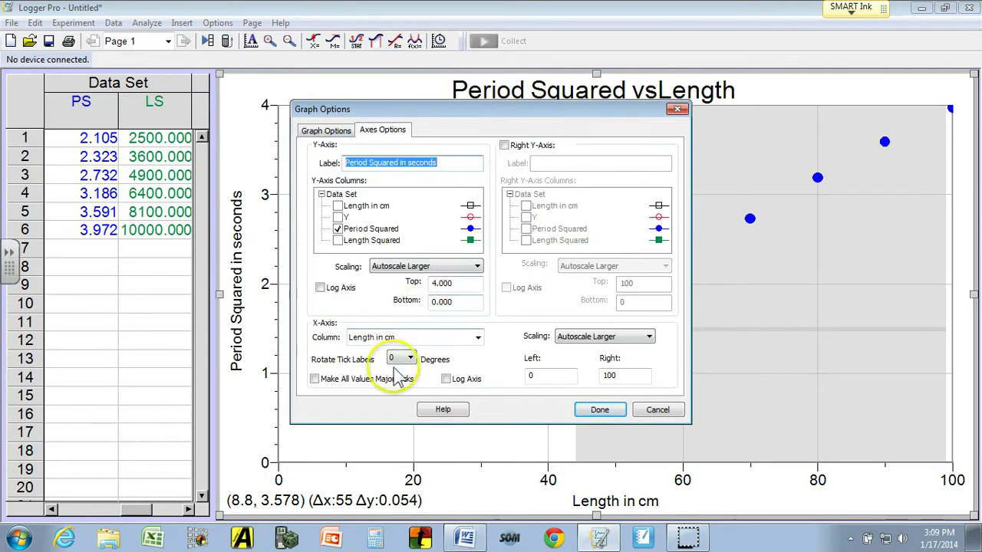
click(477, 338)
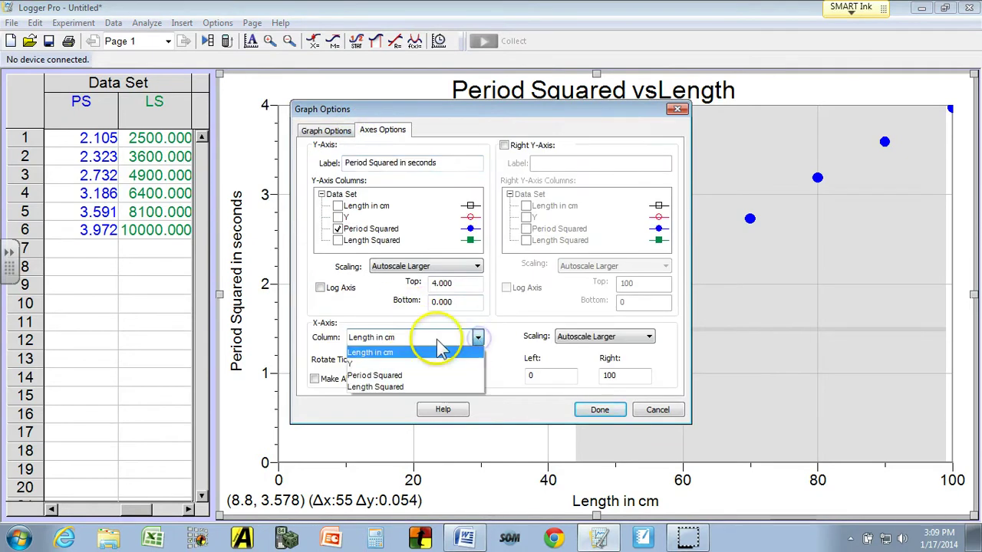
click(418, 389)
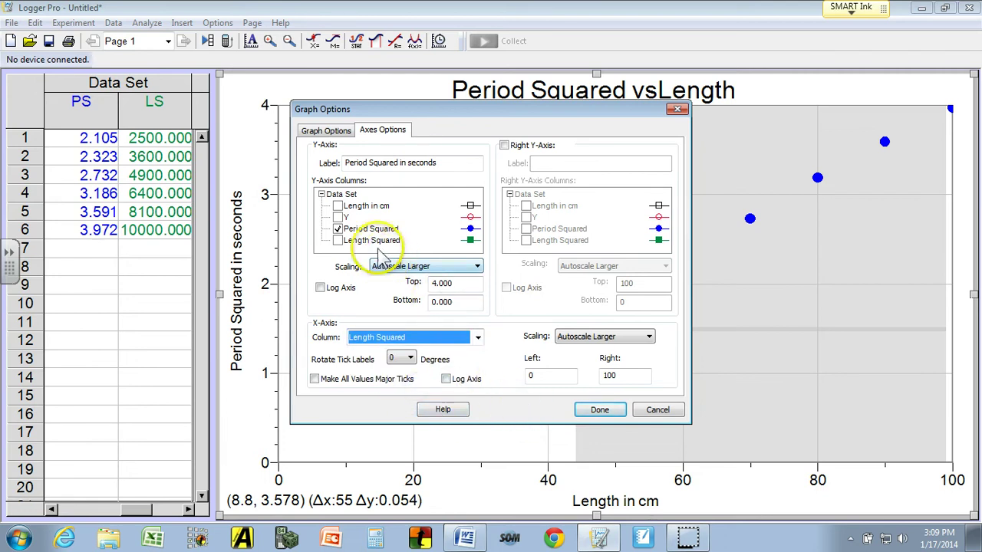
click(339, 228)
click(338, 217)
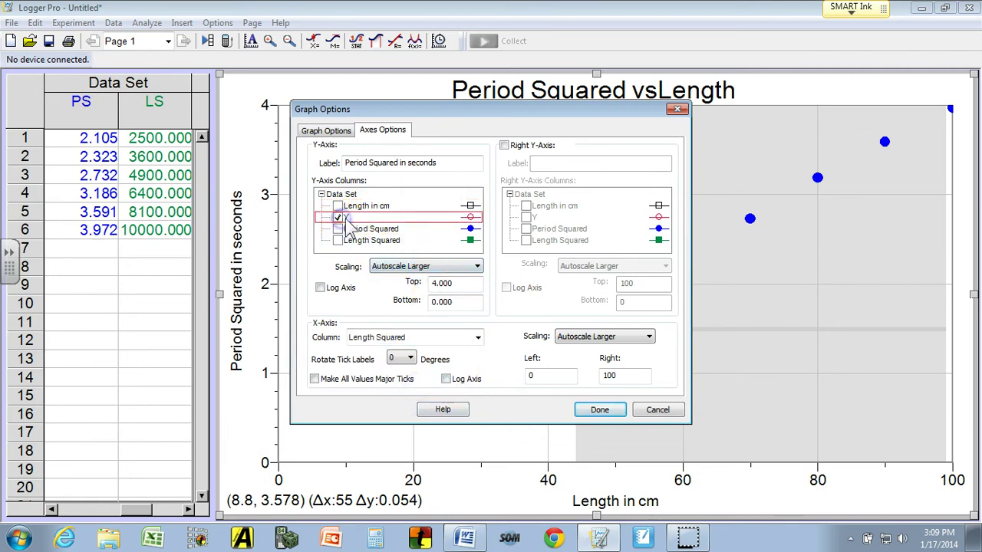
click(600, 411)
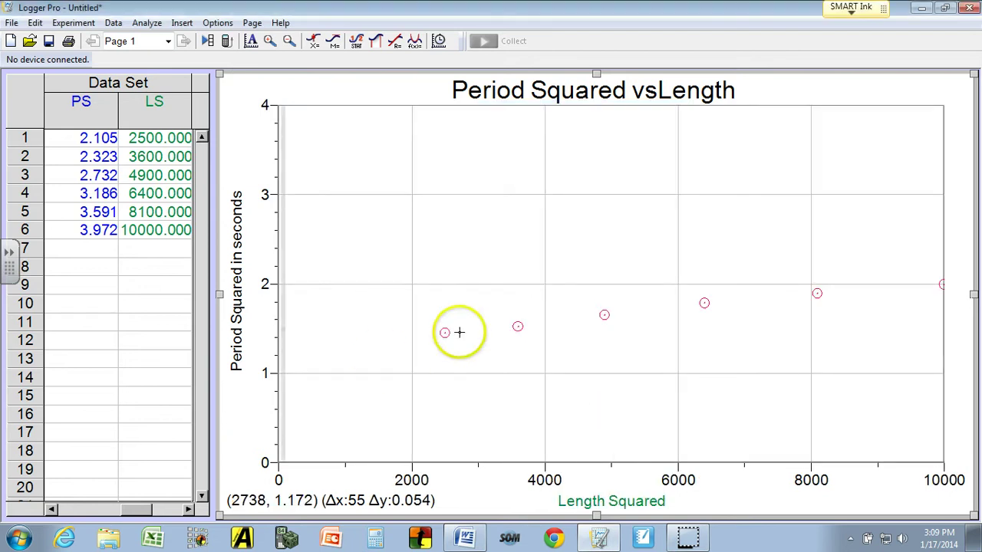
Select all plotted points on the Length Squared graph, apply a linear fit to them, and clear the selection.
drag(414, 327, 959, 317)
click(394, 43)
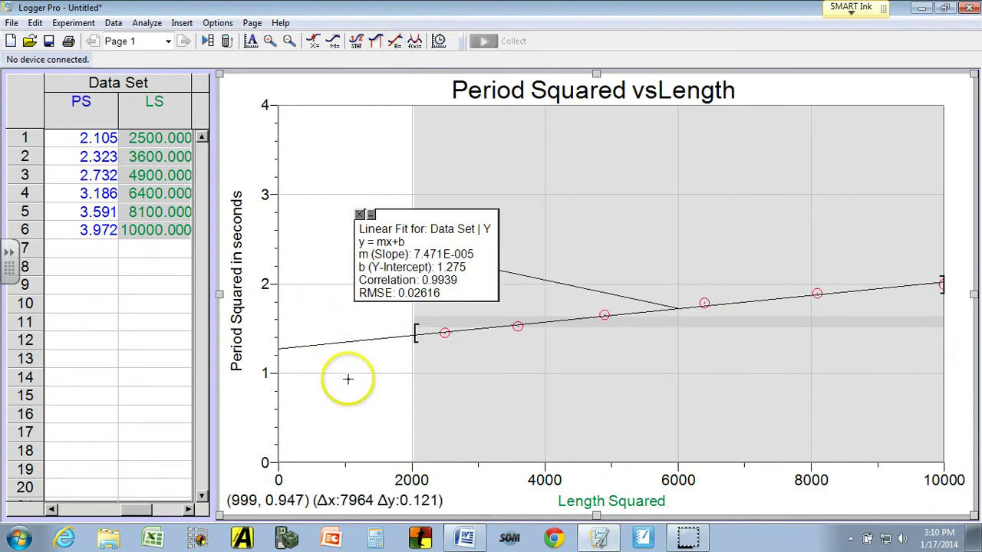
click(488, 155)
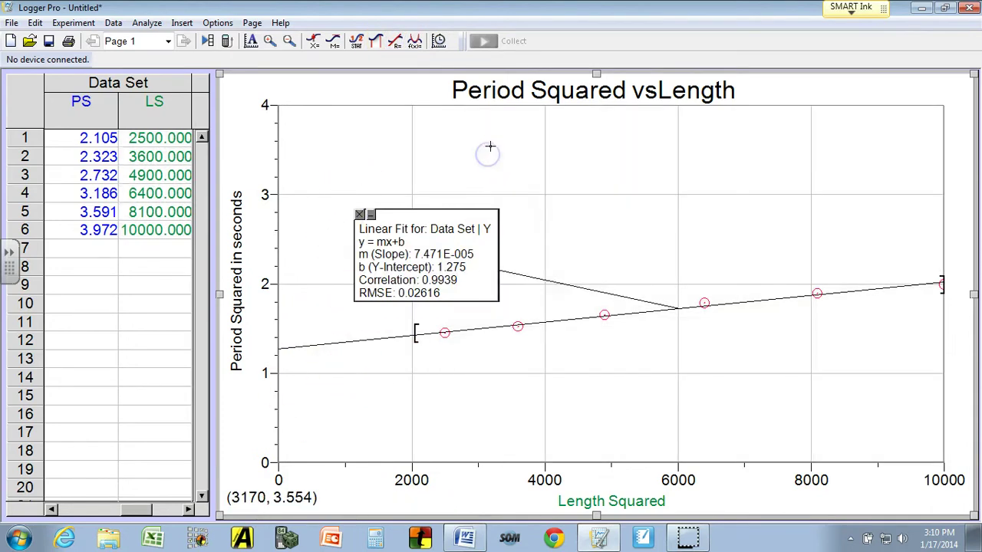
Change the graph title to "Period vs Length Squared" in the graph options.
right_click(491, 149)
click(543, 156)
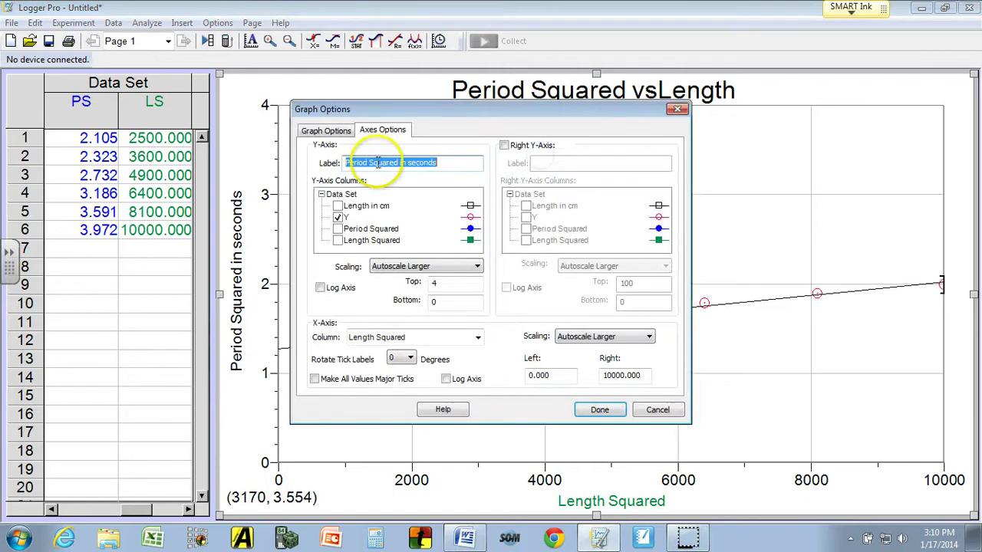
click(325, 130)
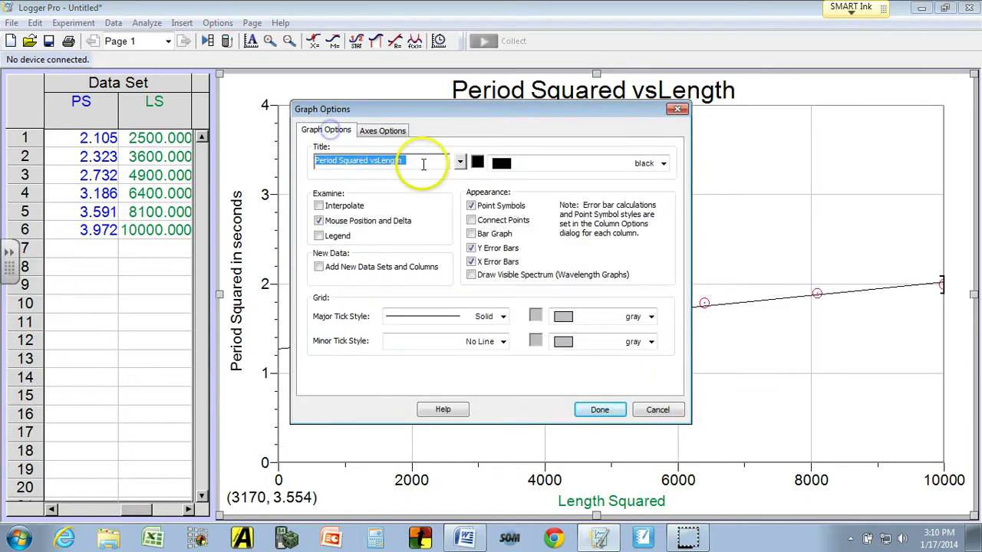
click(357, 160)
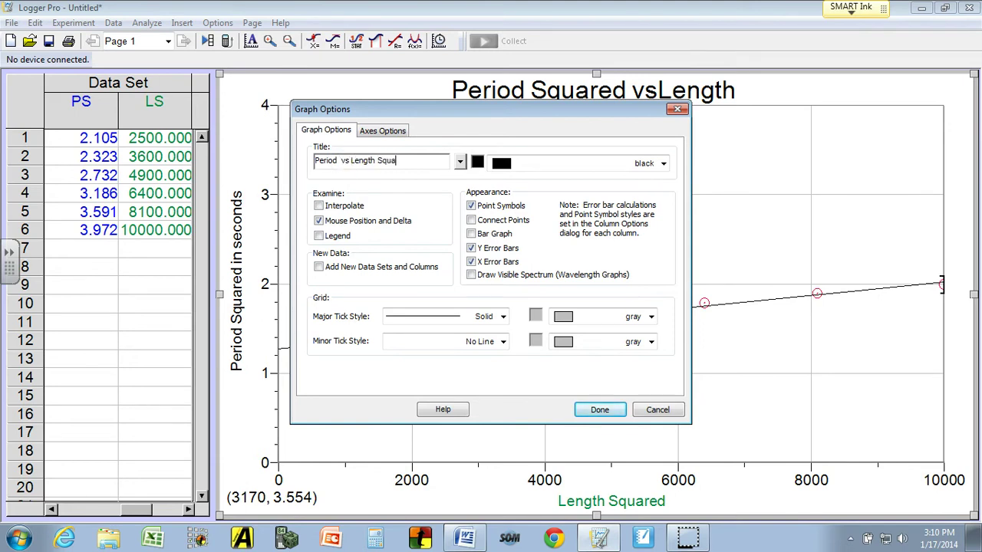
click(590, 410)
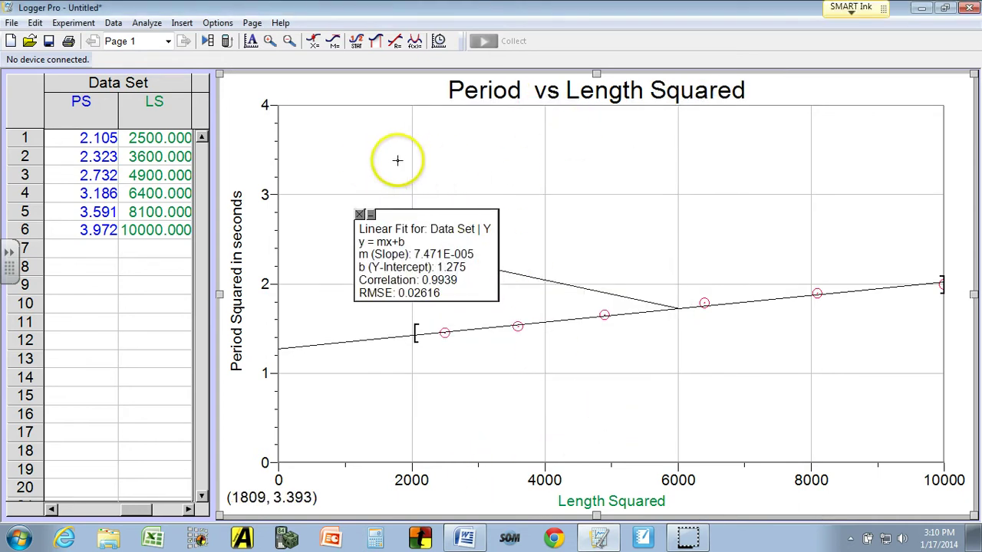
Copy the Period vs Length Squared graph and switch to the Microsoft Word document.
right_click(369, 152)
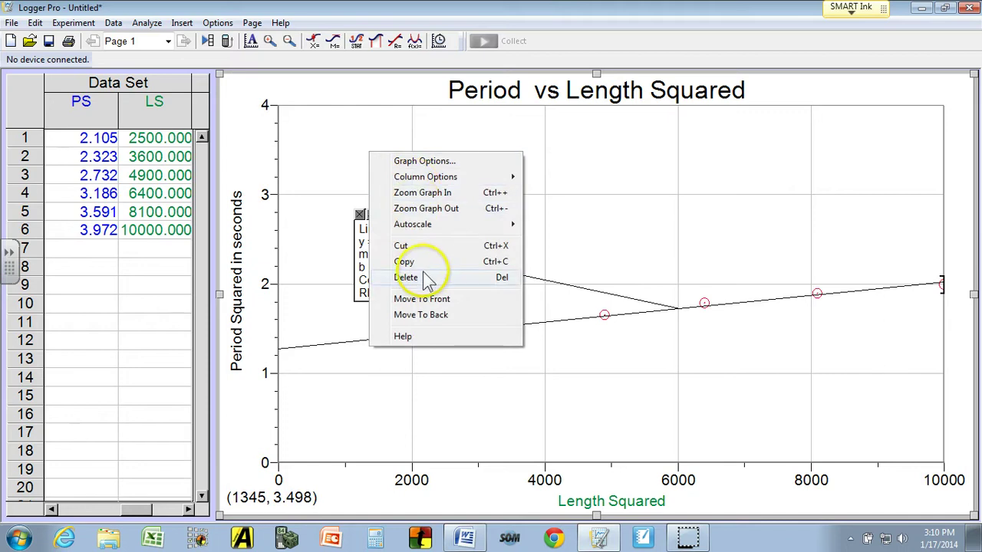
click(382, 261)
click(463, 536)
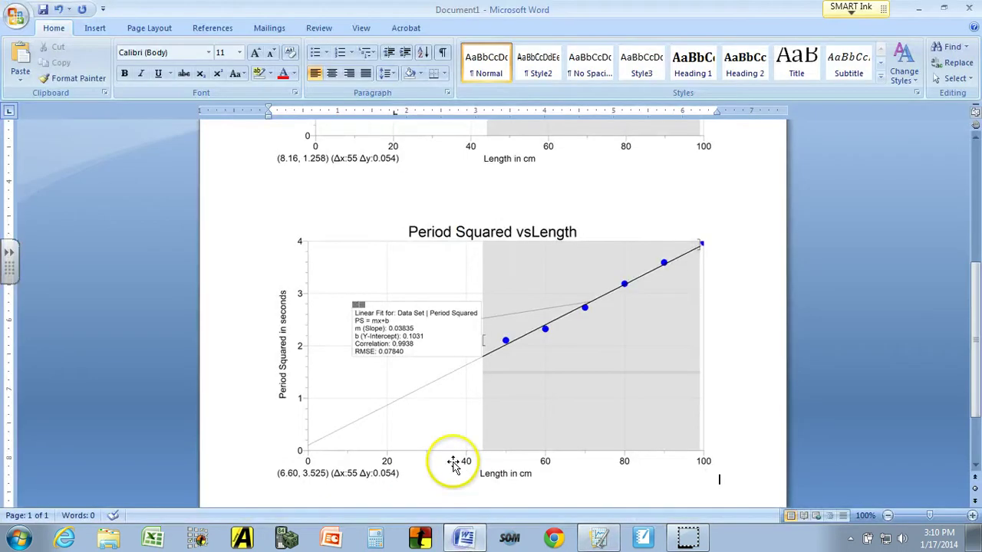